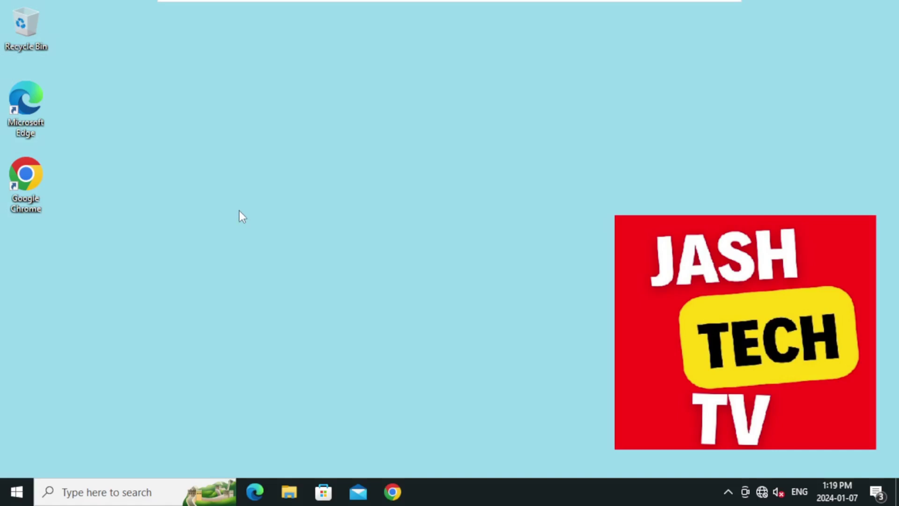
# Launch Chrome maximized and run a web search for 'download java jdk'.
pyautogui.doubleClick(37, 180)
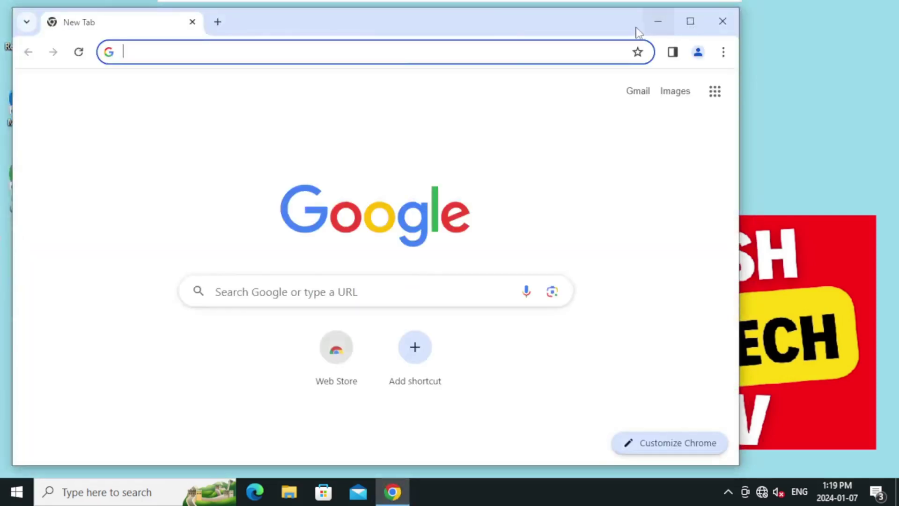
pyautogui.click(689, 21)
pyautogui.press('Down')
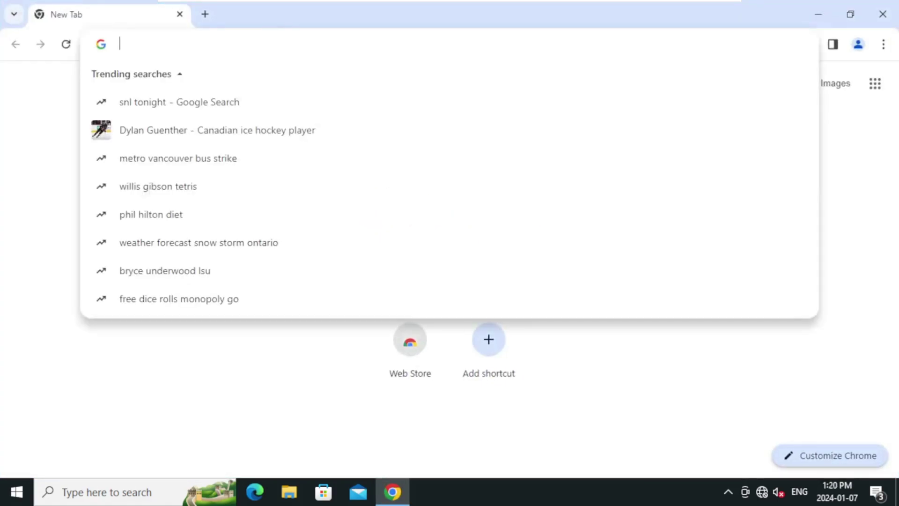
pyautogui.write('download java ')
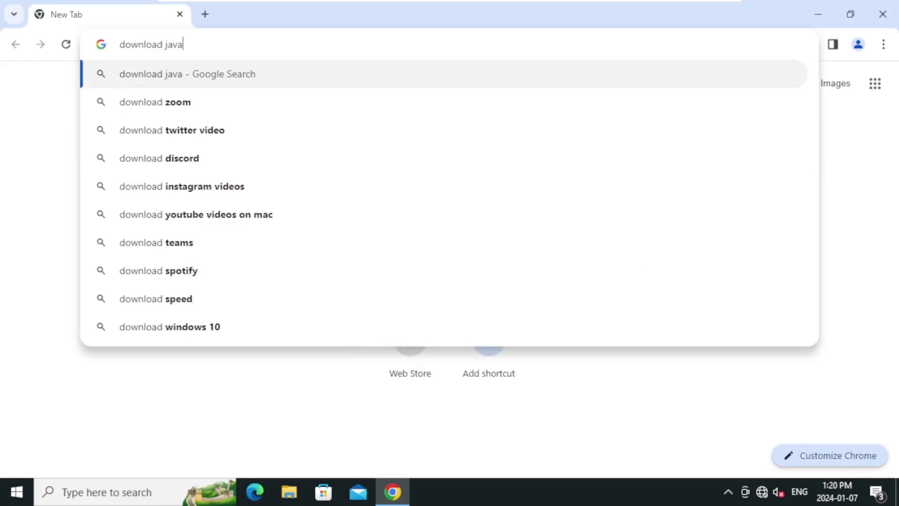
pyautogui.write('jdk')
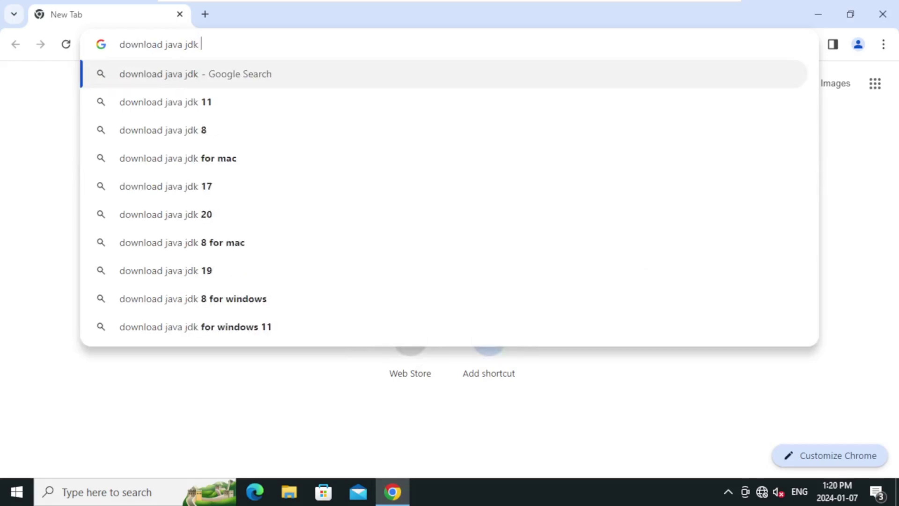
pyautogui.press('Return')
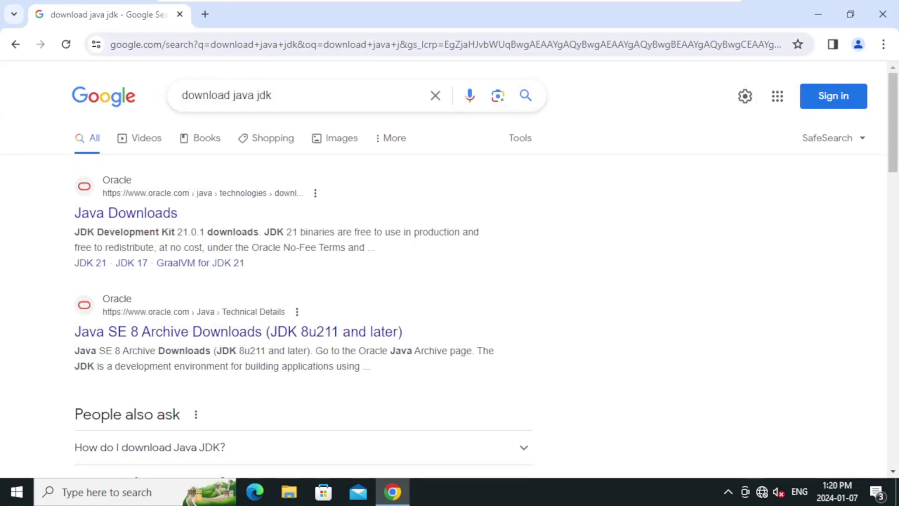
# Enter Oracle's Java Downloads page, dismiss cookie and country popups, and show JDK 21 Windows downloads.
pyautogui.click(158, 224)
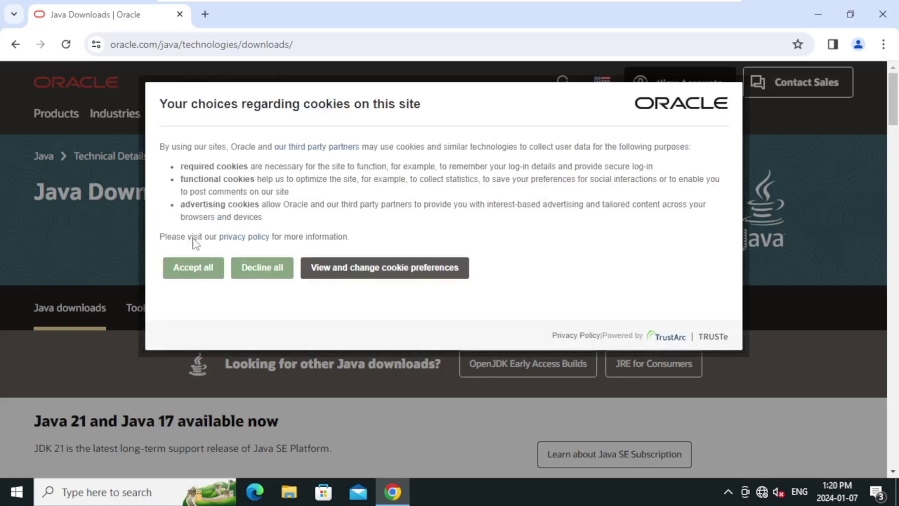
pyautogui.click(199, 267)
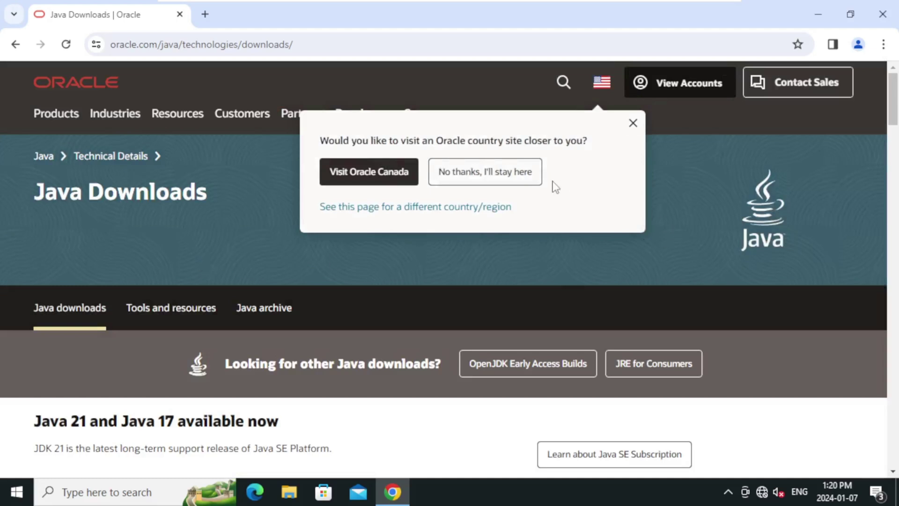
pyautogui.click(636, 130)
pyautogui.scroll(-4, 117, 279)
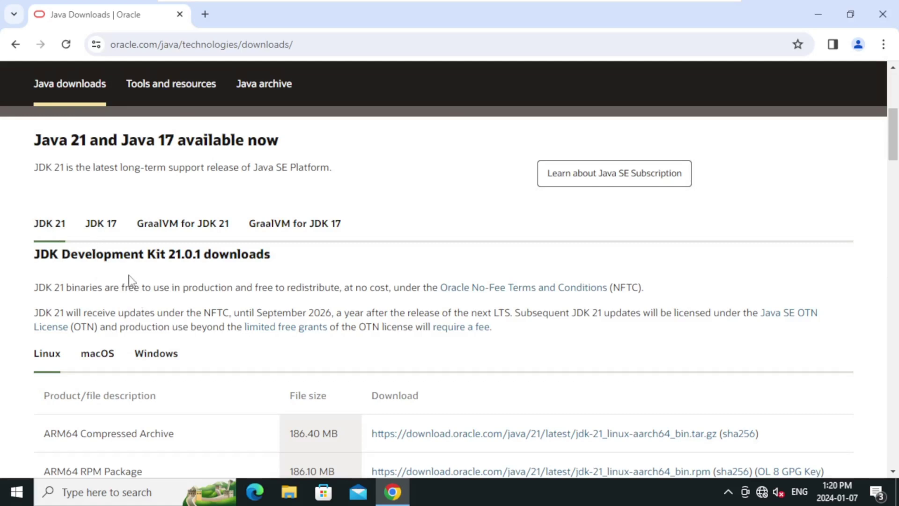
pyautogui.scroll(-1, 130, 280)
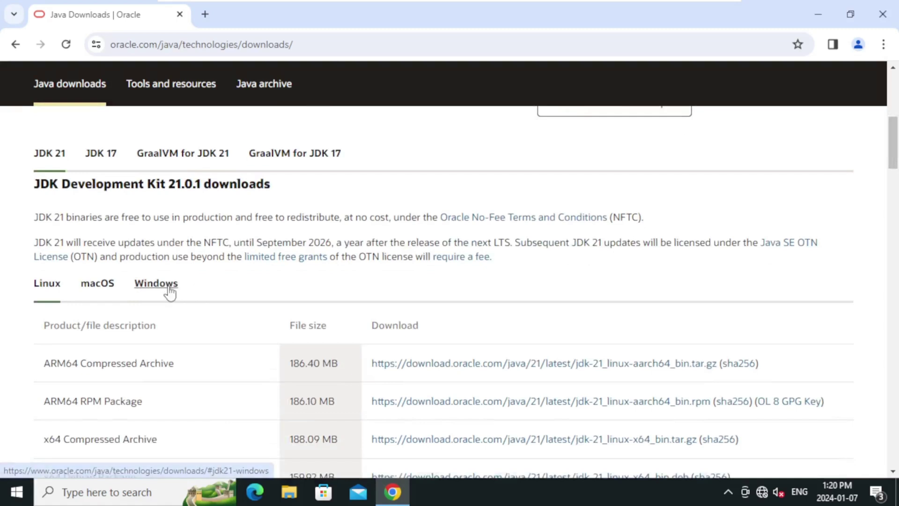
pyautogui.click(169, 290)
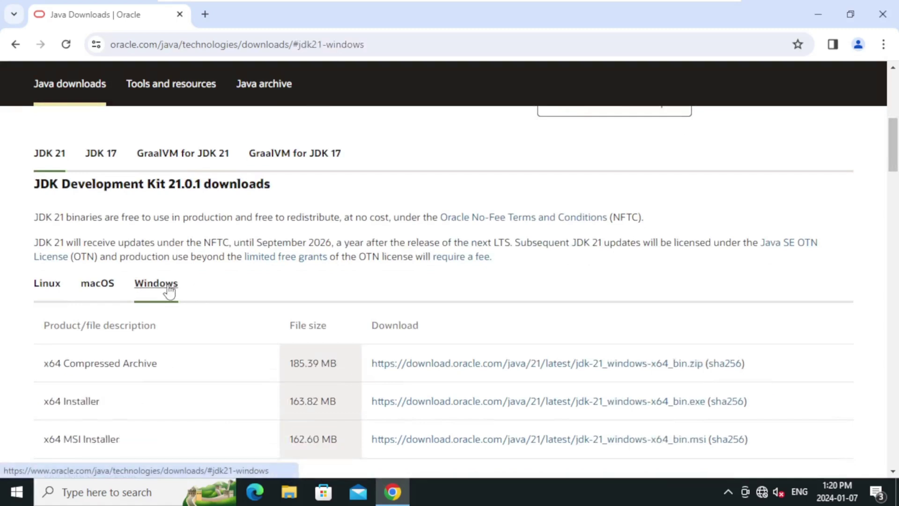
pyautogui.scroll(-1, 170, 290)
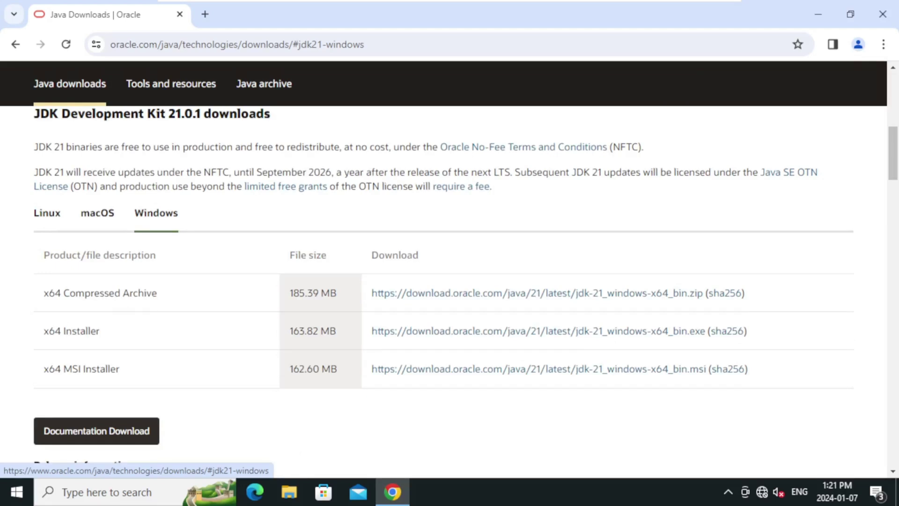
# Download jdk-21_windows-x64_bin.exe and bring up Chrome's downloads page.
pyautogui.moveTo(56, 330); pyautogui.dragTo(175, 343)
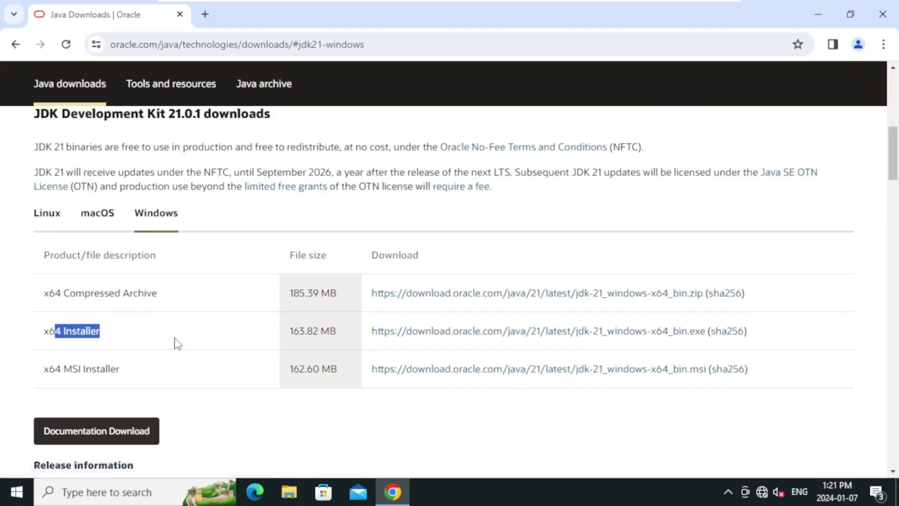
pyautogui.click(448, 332)
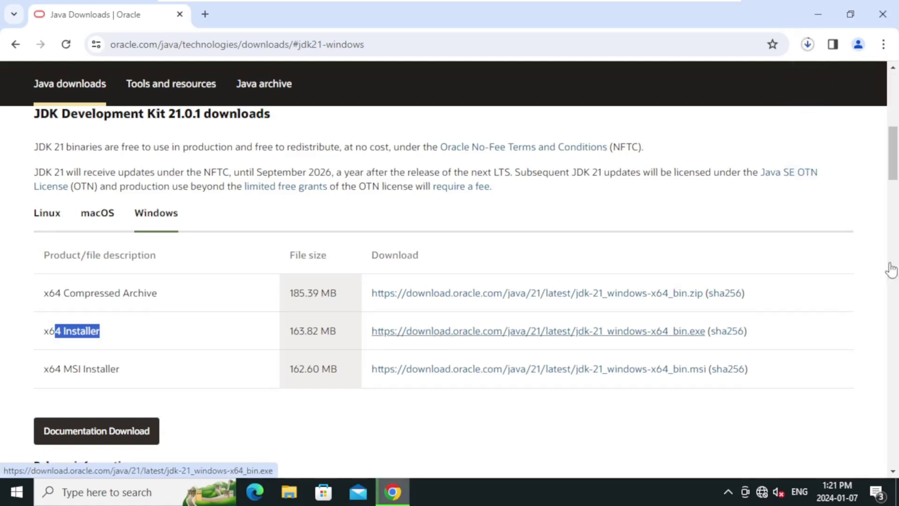
pyautogui.click(884, 46)
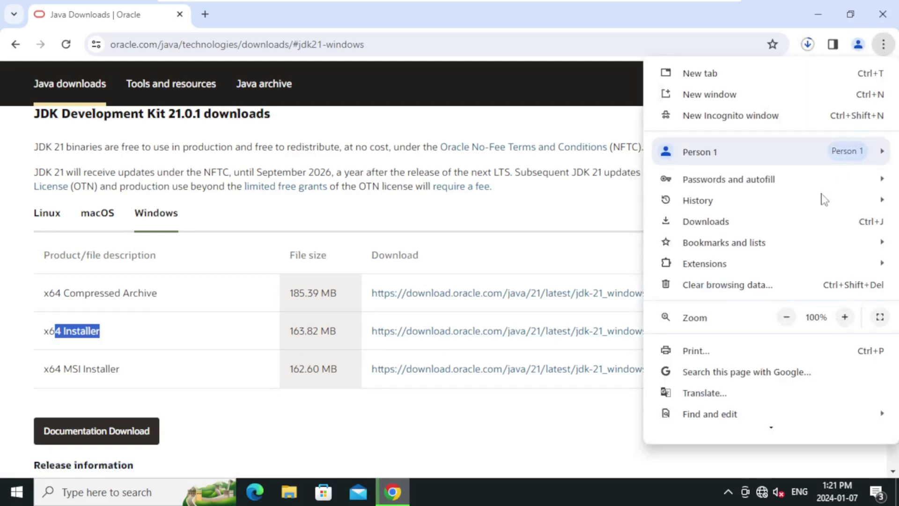
pyautogui.click(768, 226)
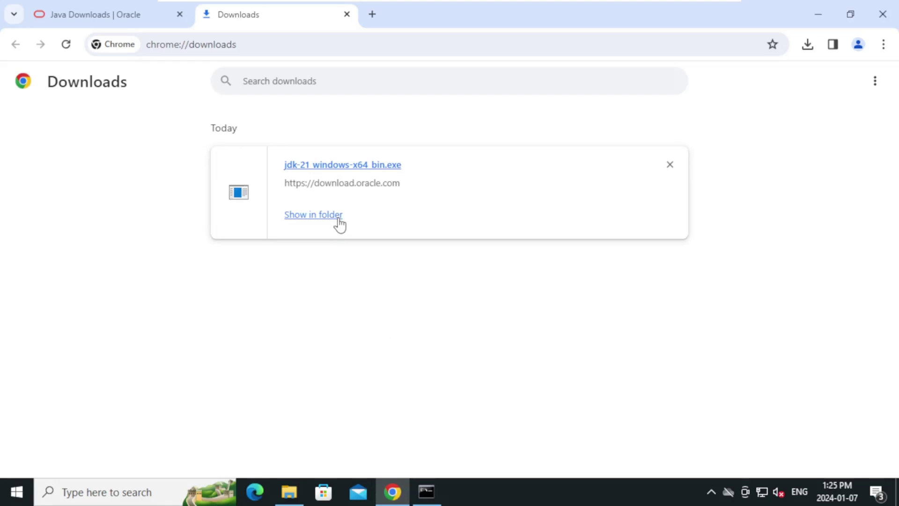
# Reveal the installer in the Downloads folder and launch jdk-21_windows-x64_bin.
pyautogui.click(314, 214)
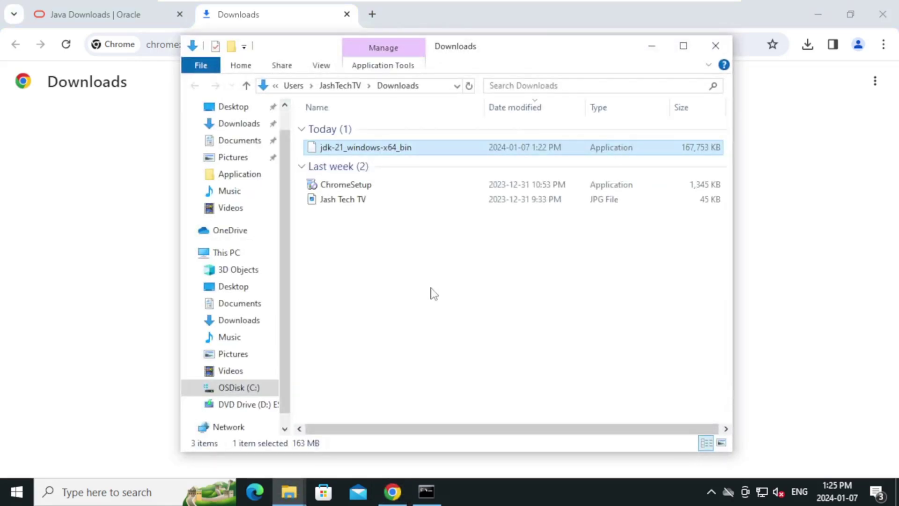
pyautogui.click(683, 46)
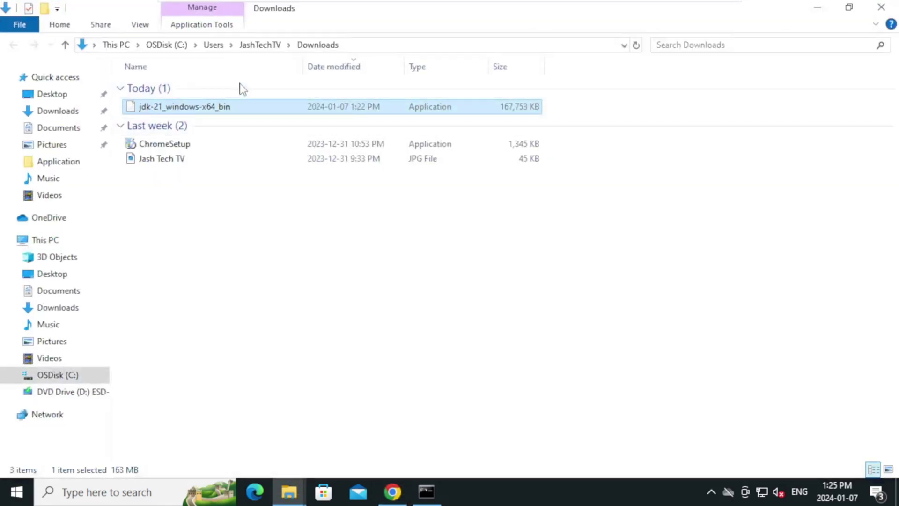
pyautogui.click(636, 45)
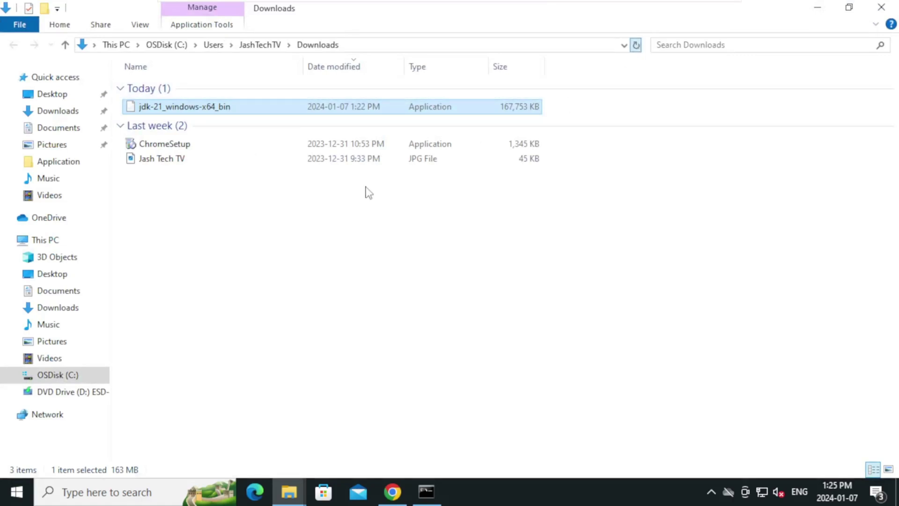
pyautogui.doubleClick(227, 107)
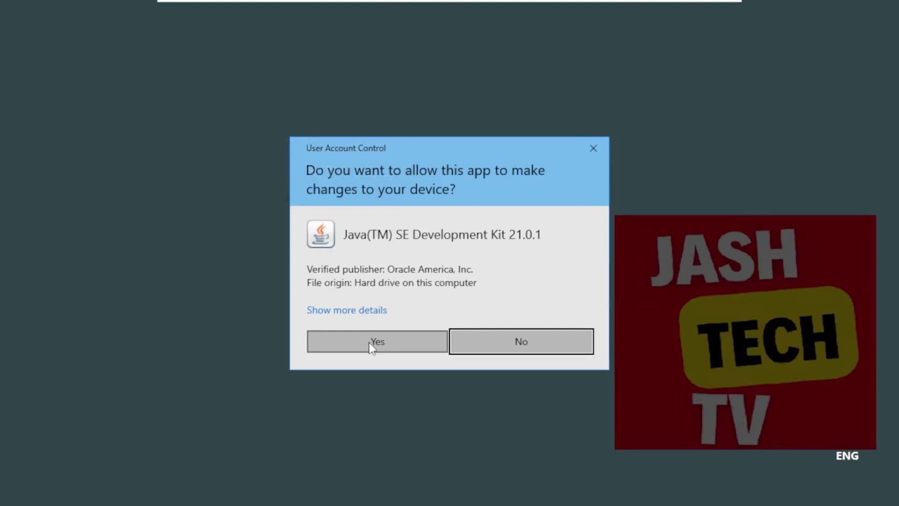
# Allow the UAC prompt and install JDK 21.0.1 to the default C:\Program Files\Java\jdk-21, then close setup.
pyautogui.click(369, 342)
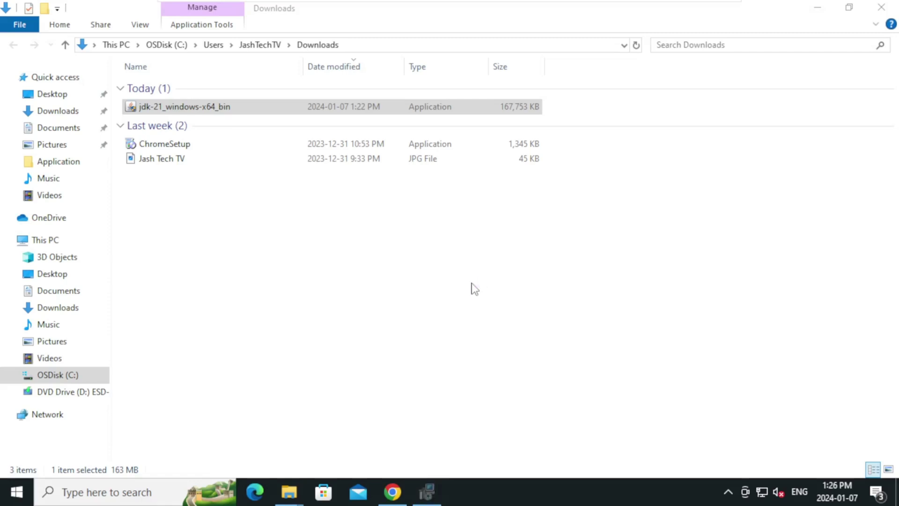
pyautogui.click(428, 493)
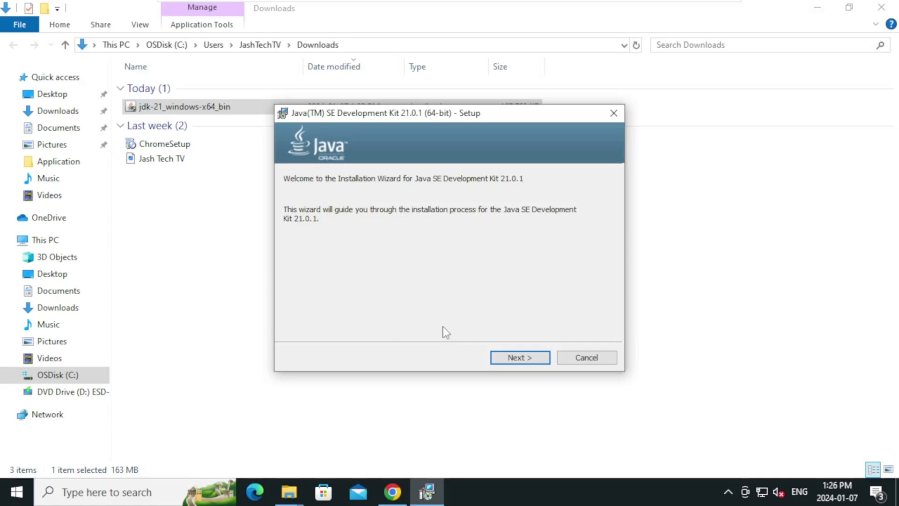
pyautogui.click(502, 359)
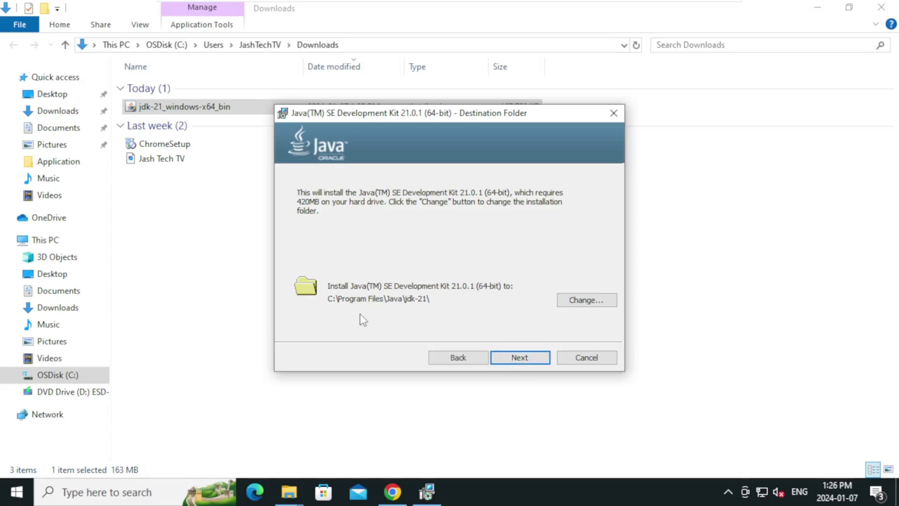
pyautogui.click(519, 357)
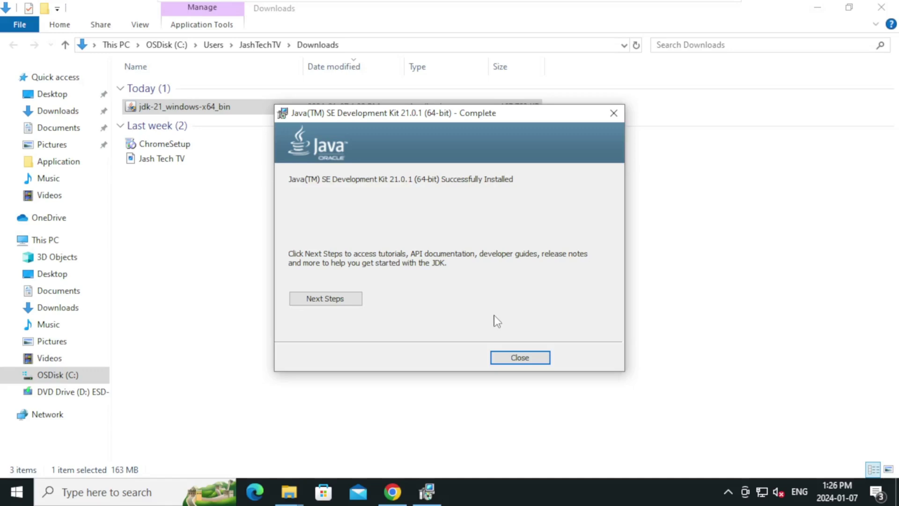
pyautogui.click(519, 358)
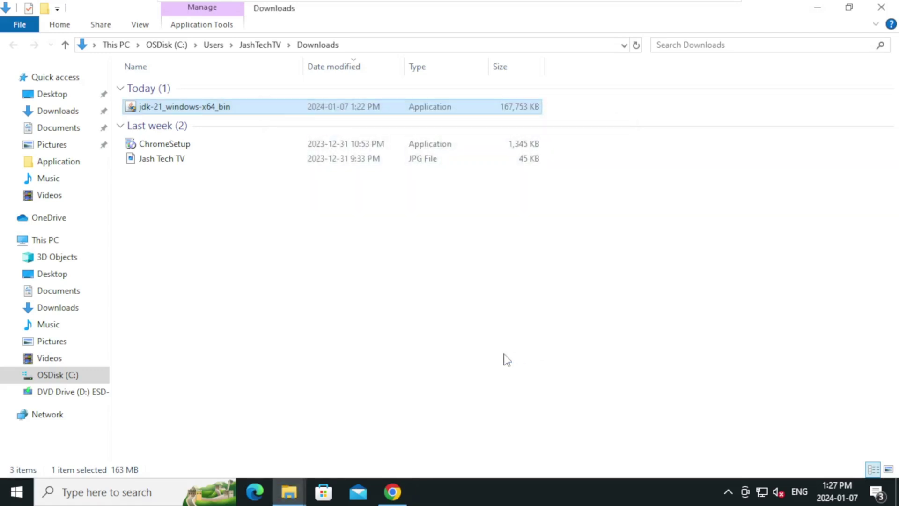
# Navigate from This PC through OSDisk (C:), Program Files and Java into the jdk-21 folder.
pyautogui.click(384, 307)
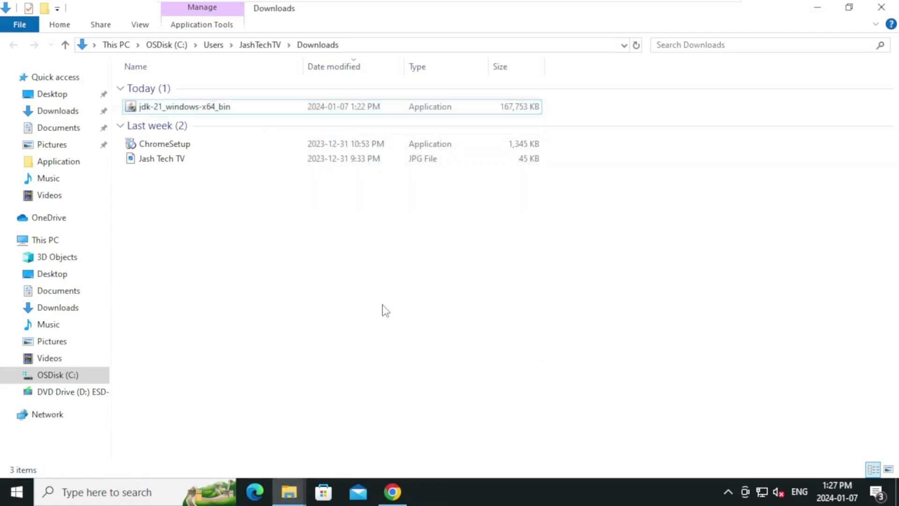
pyautogui.click(47, 242)
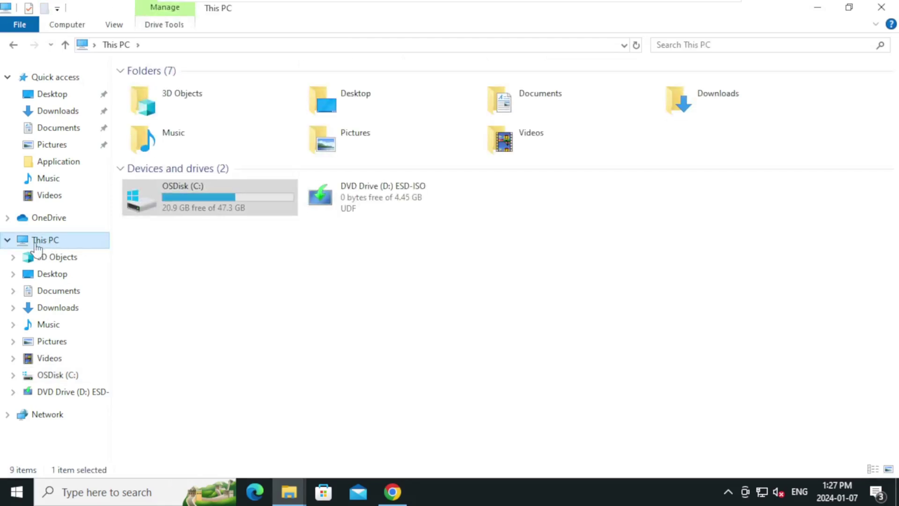
pyautogui.click(202, 208)
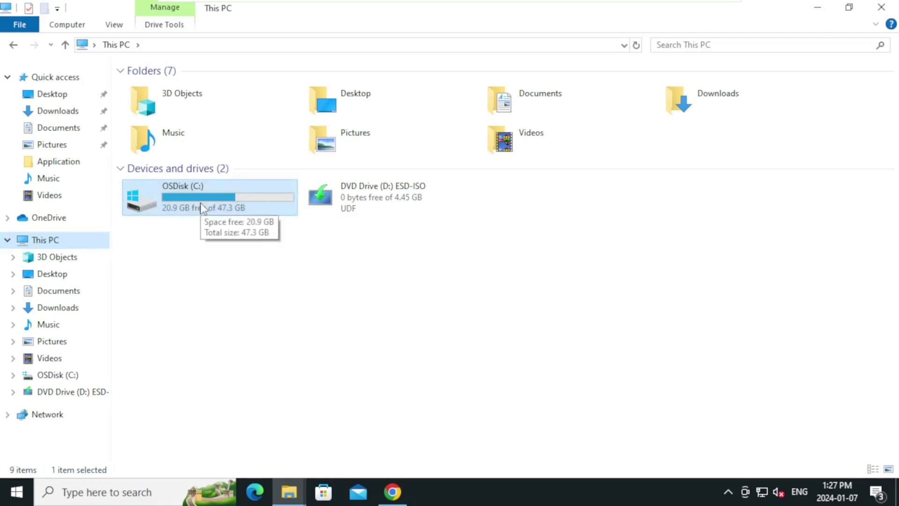
pyautogui.doubleClick(203, 208)
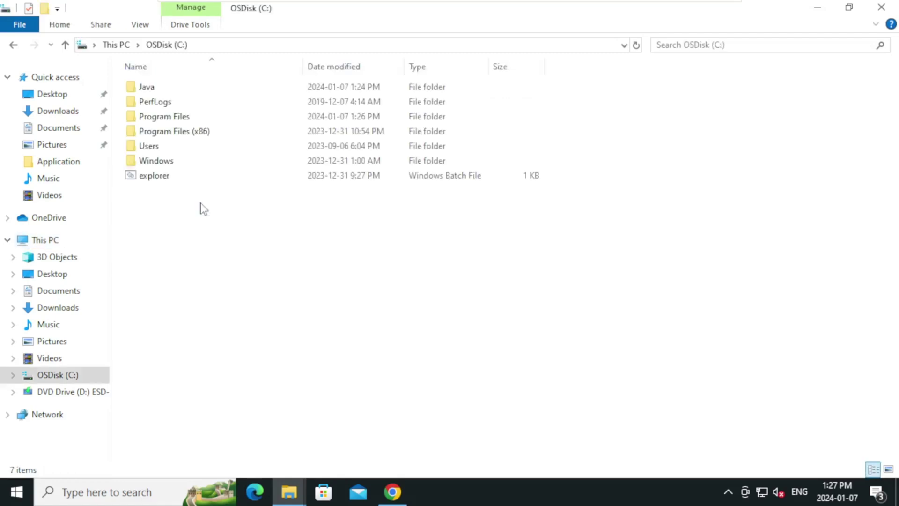
pyautogui.doubleClick(187, 118)
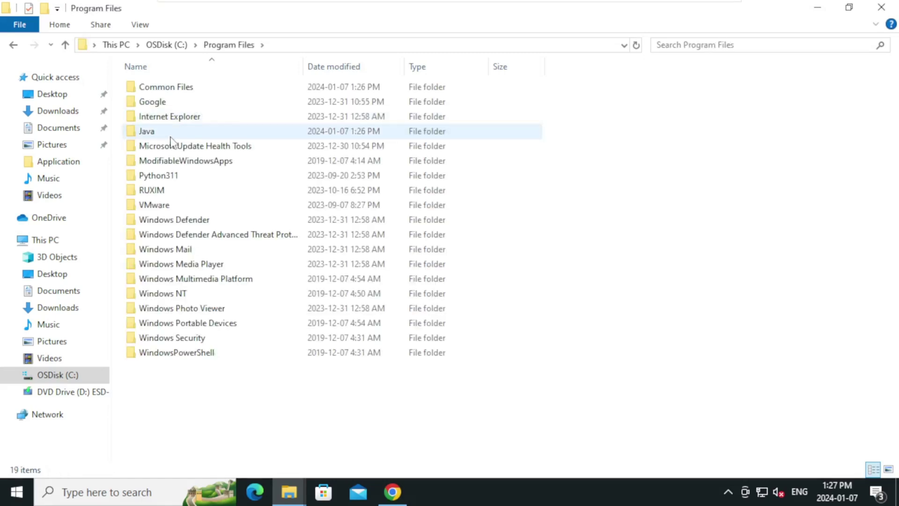
pyautogui.moveTo(146, 131)
pyautogui.doubleClick(167, 133)
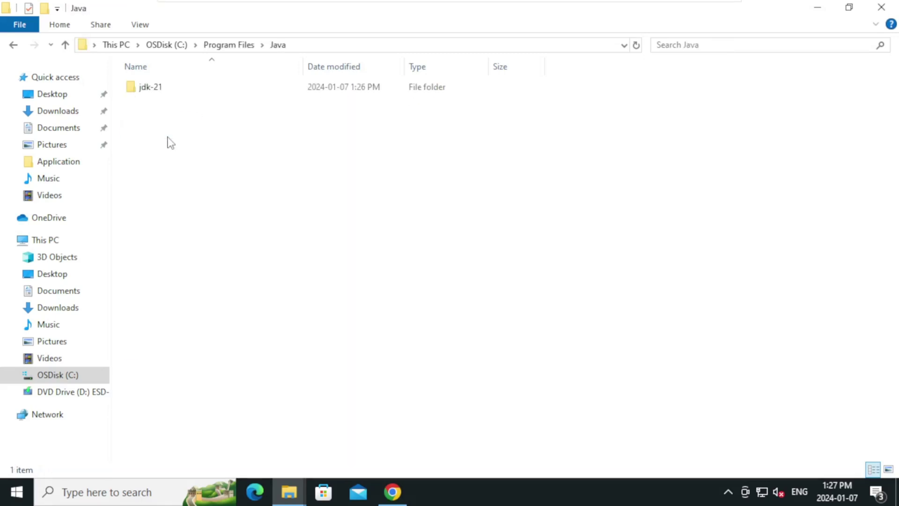
pyautogui.doubleClick(150, 88)
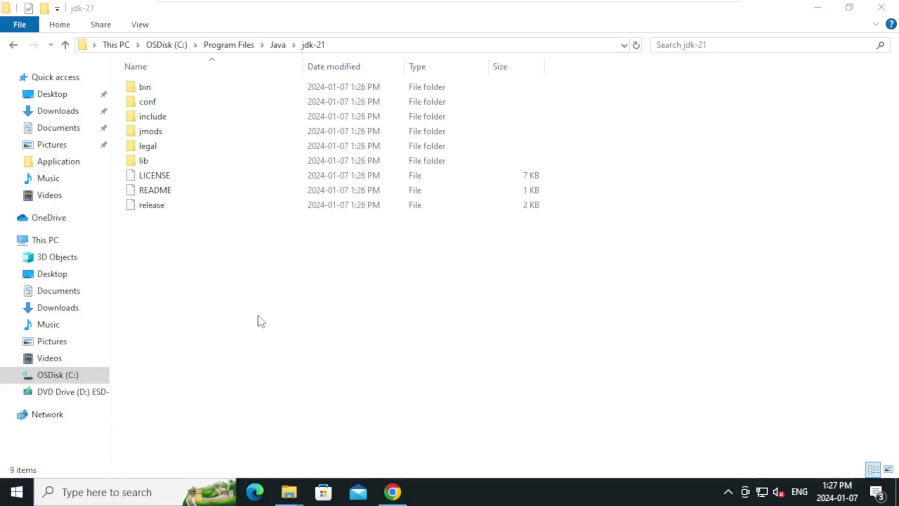
# Copy the full path C:\Program Files\Java\jdk-21 from the address bar.
pyautogui.click(366, 50)
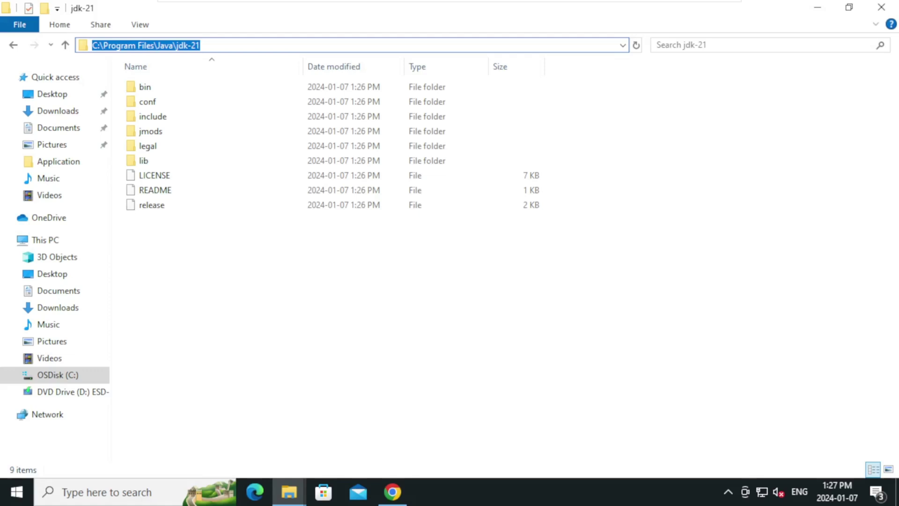
pyautogui.rightClick(184, 45)
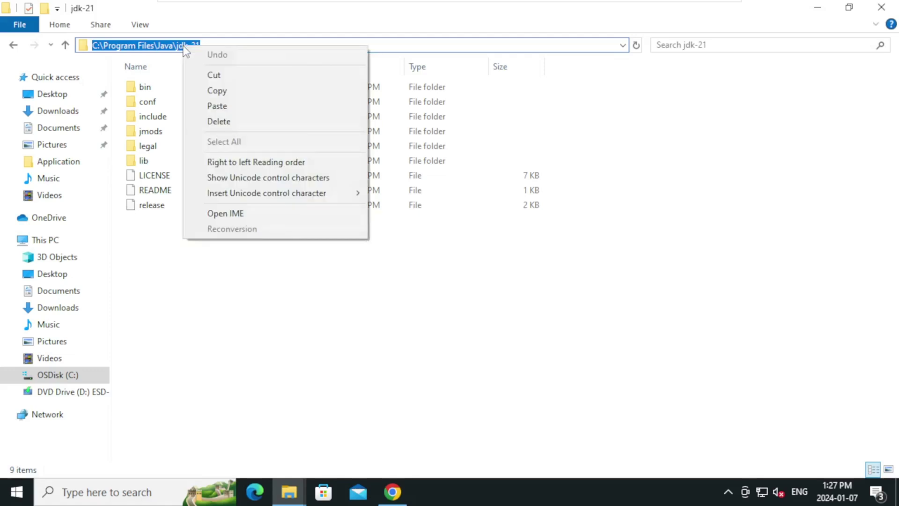
pyautogui.click(241, 96)
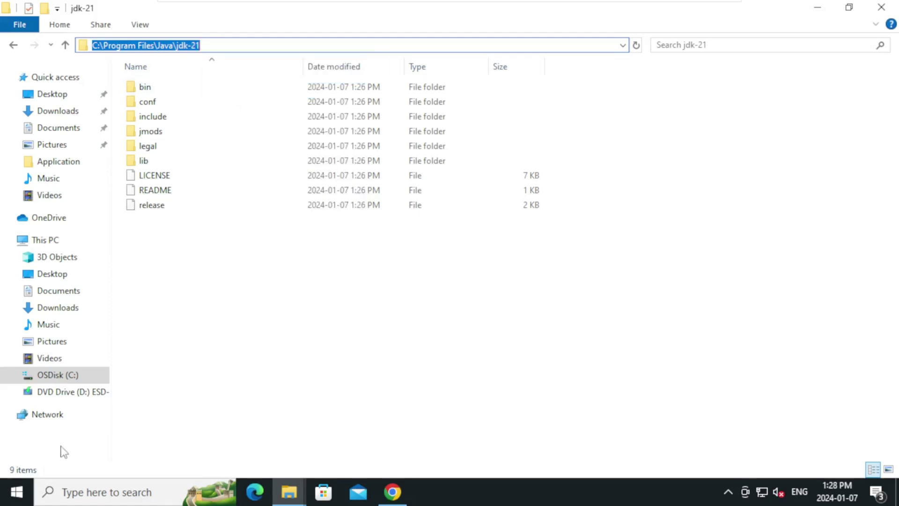
# Search Start for 'this pc' and open This PC's Properties.
pyautogui.click(19, 493)
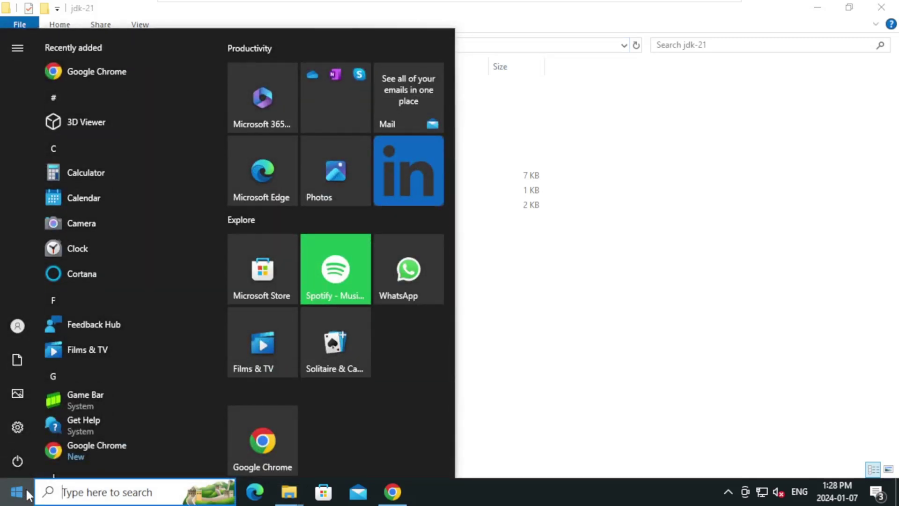
pyautogui.write('this')
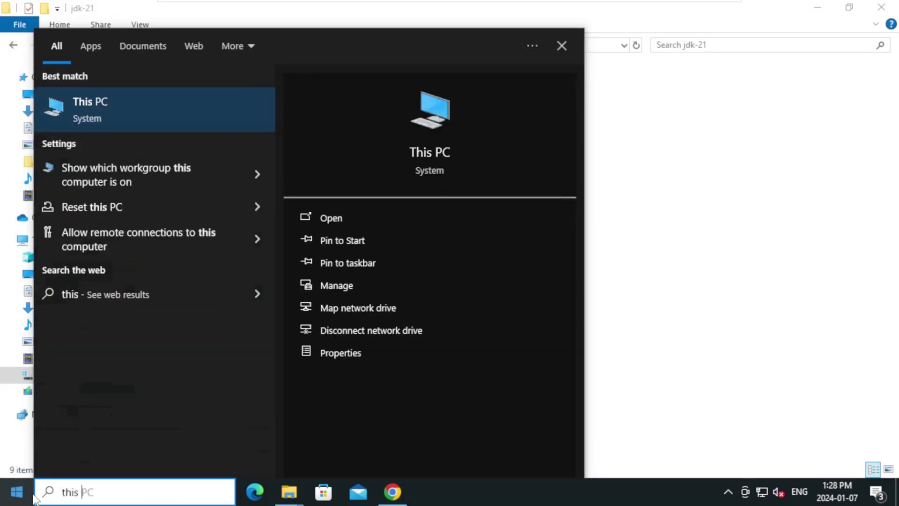
pyautogui.write(' pc')
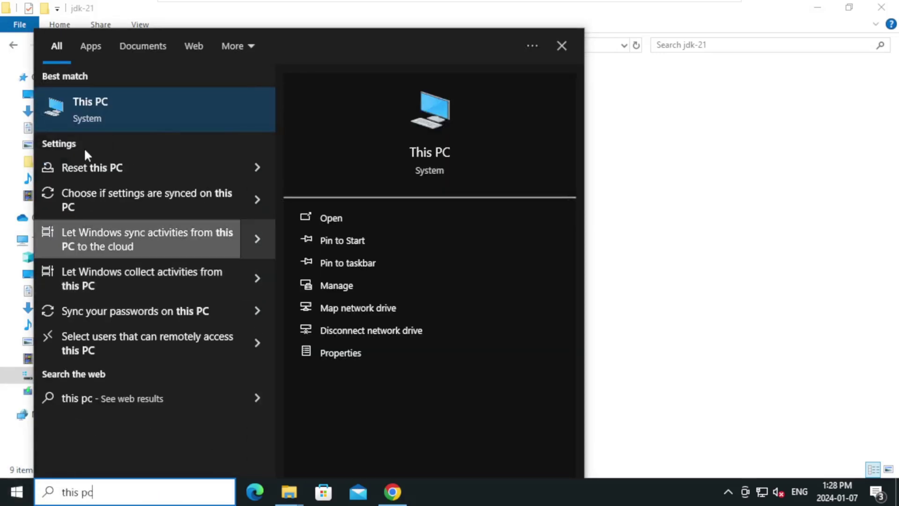
pyautogui.rightClick(133, 119)
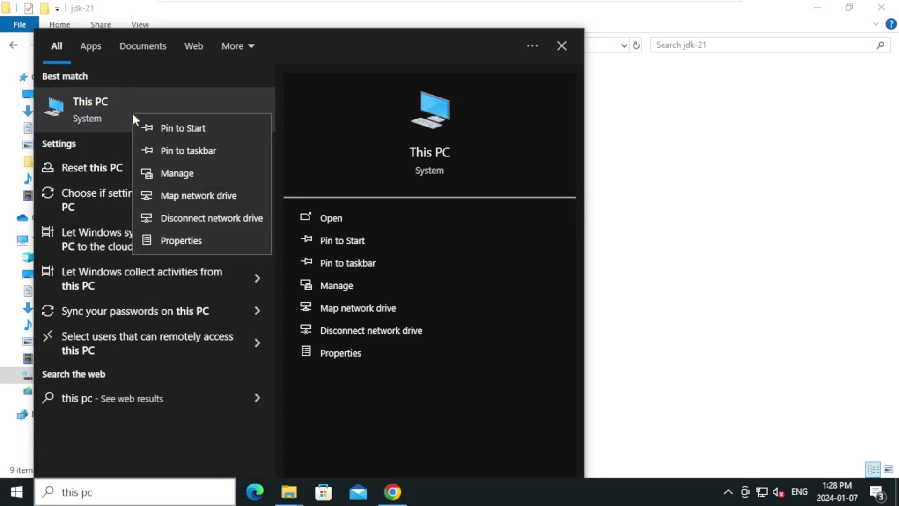
pyautogui.click(191, 237)
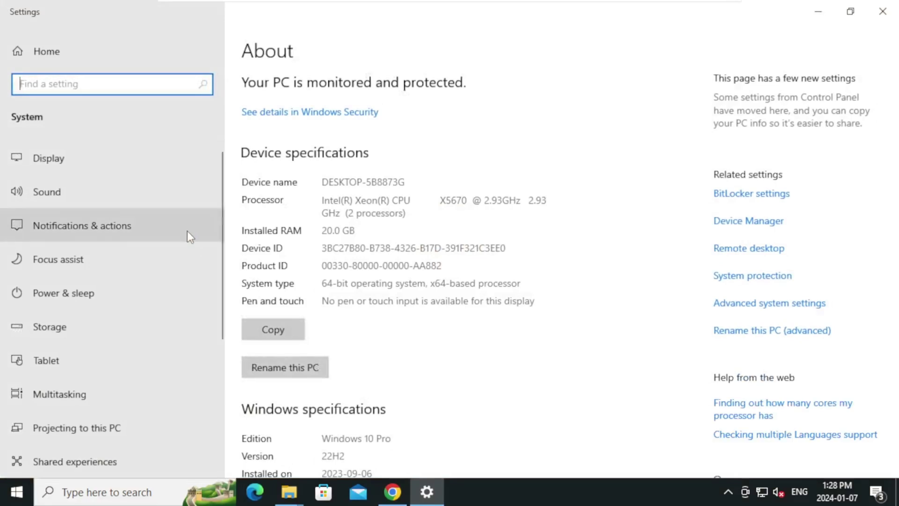
# Go through Advanced system settings to the Environment Variables window.
pyautogui.click(826, 306)
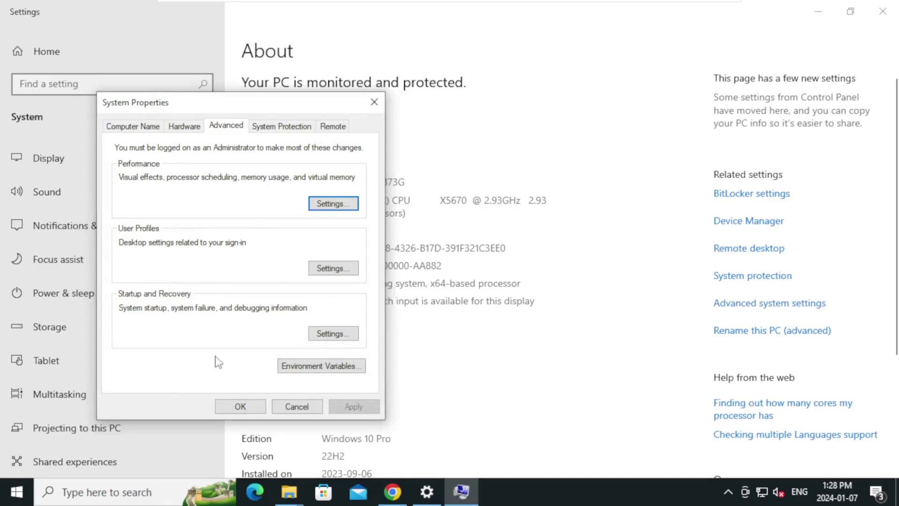
pyautogui.click(311, 373)
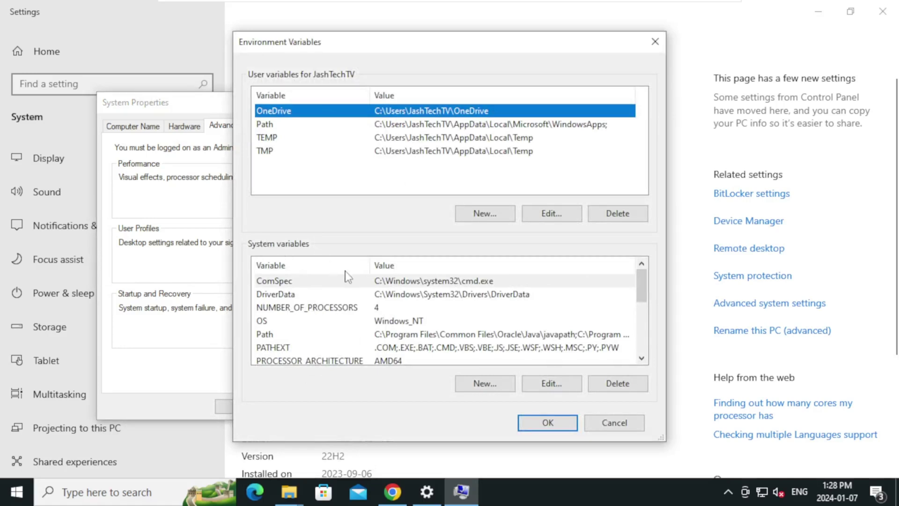
# Add system variable JAVA_HOME with value C:\Program Files\Java\jdk-21.
pyautogui.click(484, 383)
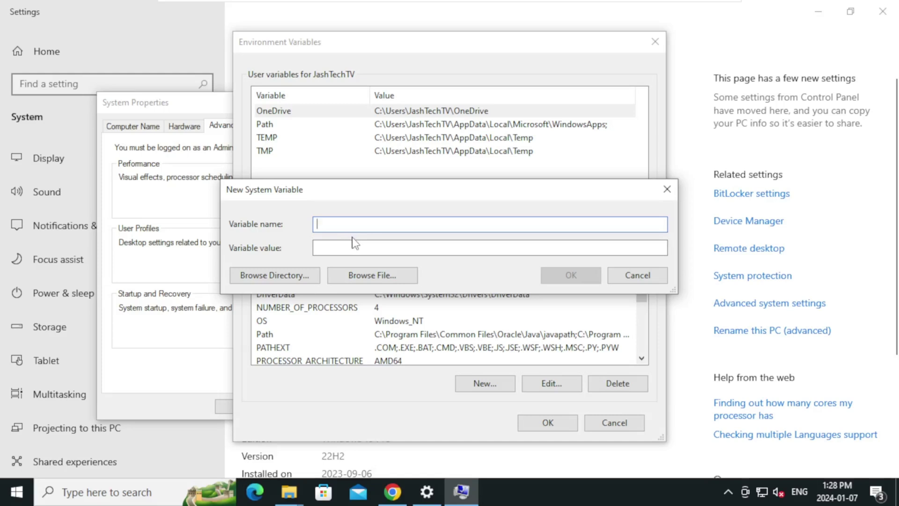
pyautogui.write('JAVA')
pyautogui.write('_HOME')
pyautogui.press('Tab')
pyautogui.hotkey('ctrl', 'v')
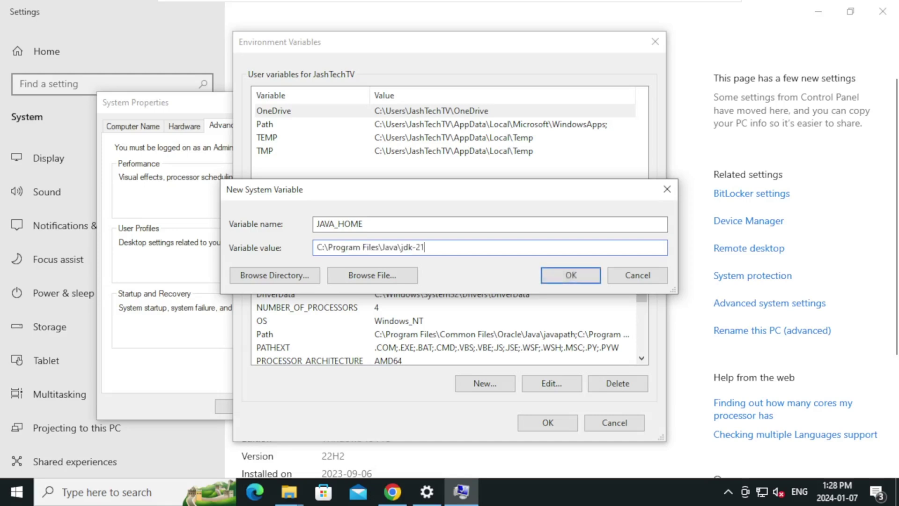
pyautogui.click(571, 274)
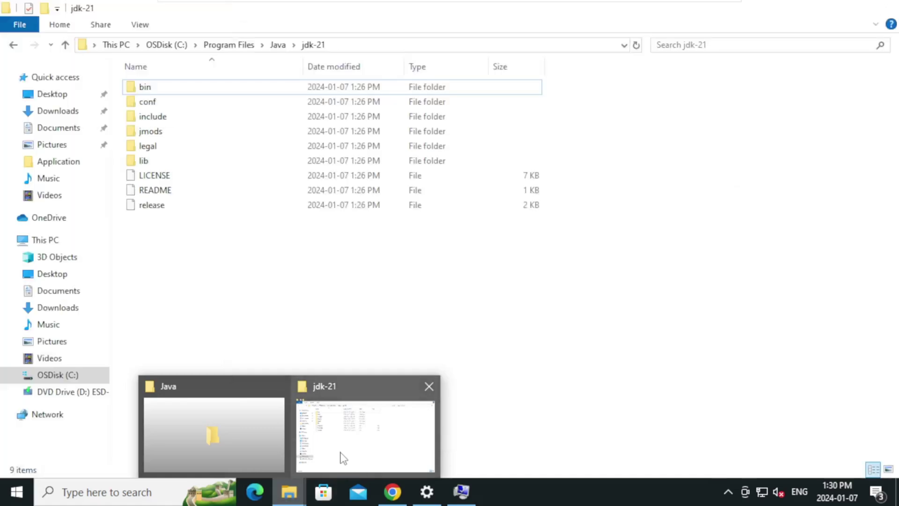
# Enter jdk-21's bin folder and select its path C:\Program Files\Java\jdk-21\bin.
pyautogui.click(341, 457)
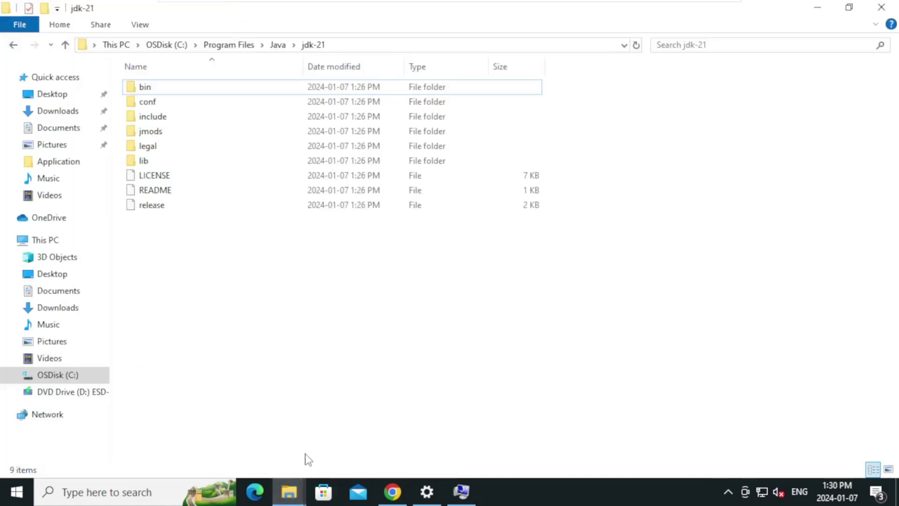
pyautogui.moveTo(145, 86)
pyautogui.doubleClick(177, 88)
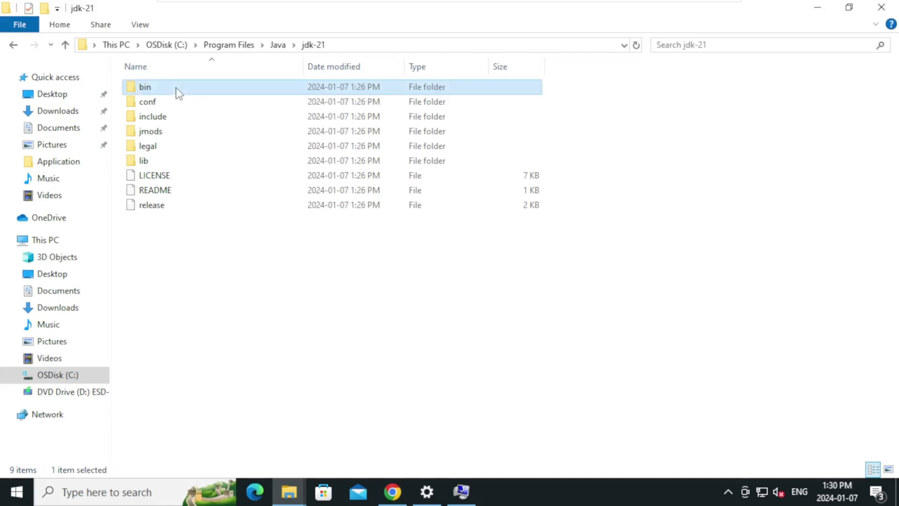
pyautogui.click(410, 48)
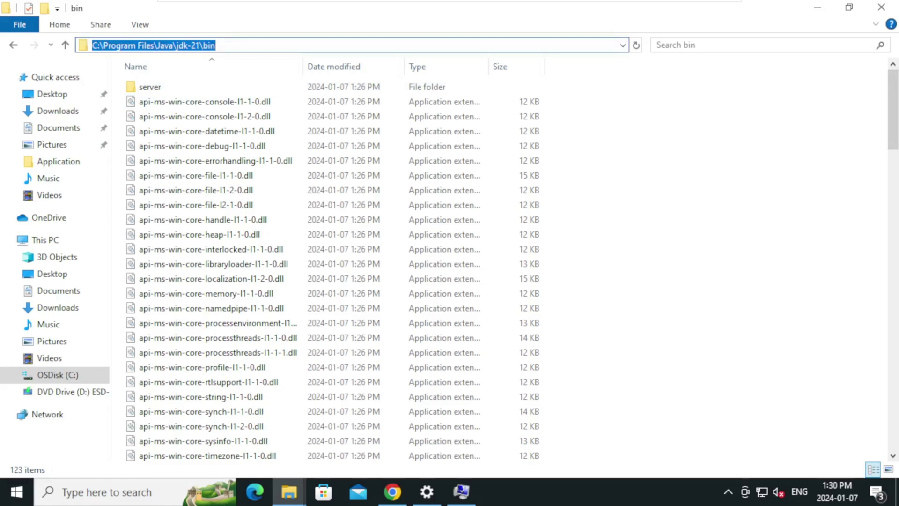
# Add C:\Program Files\Java\jdk-21\bin as a new entry in the system Path variable.
pyautogui.click(461, 492)
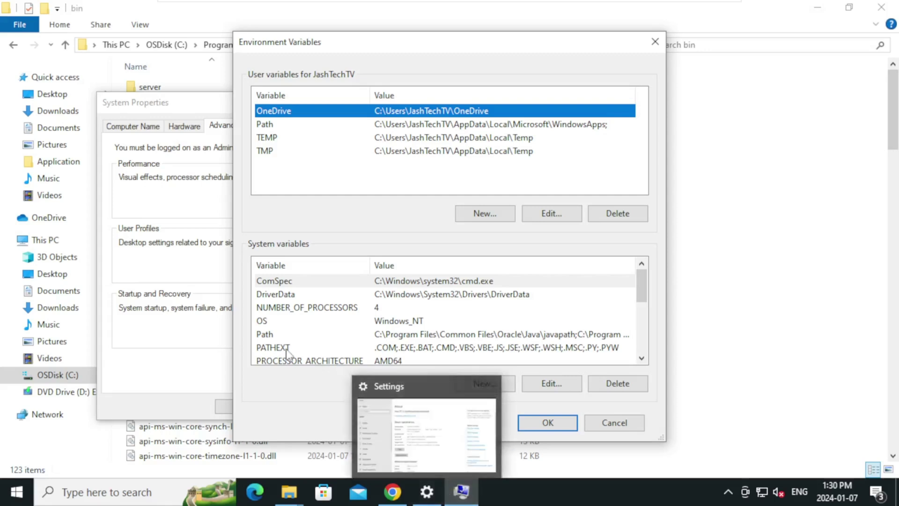
pyautogui.click(344, 335)
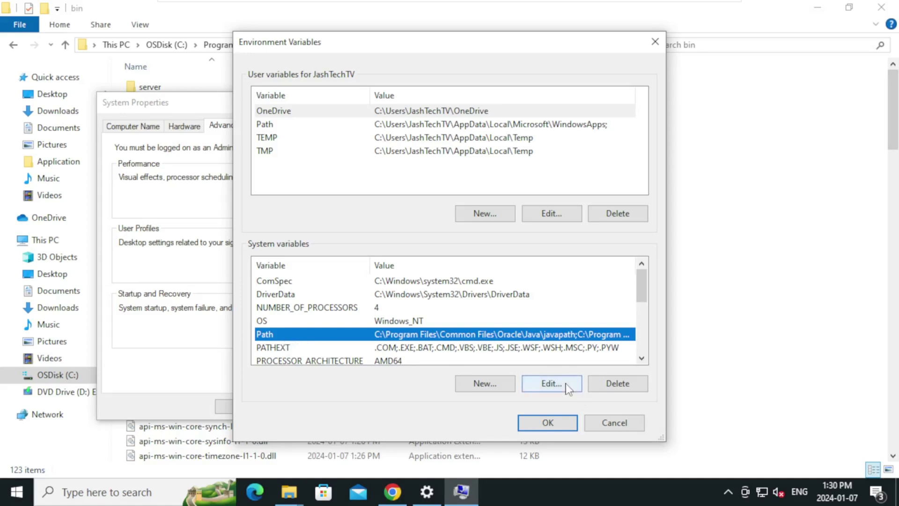
pyautogui.click(551, 384)
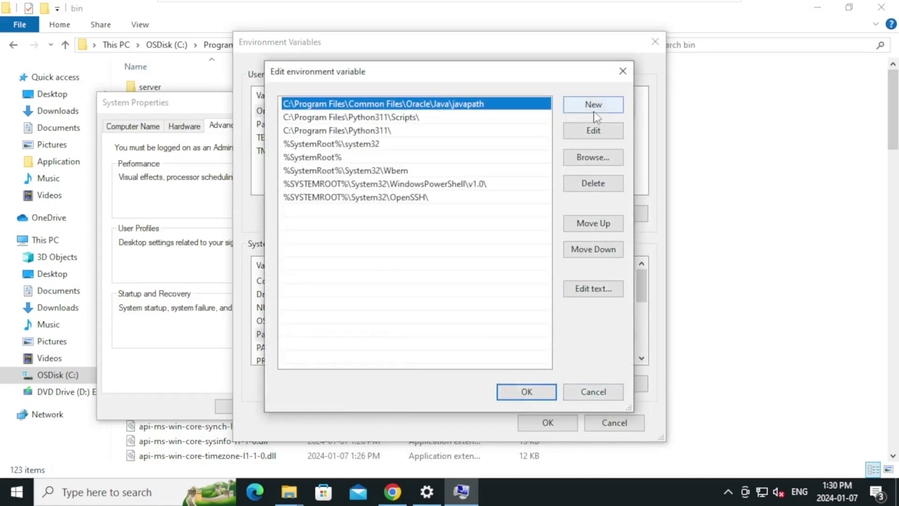
pyautogui.click(594, 112)
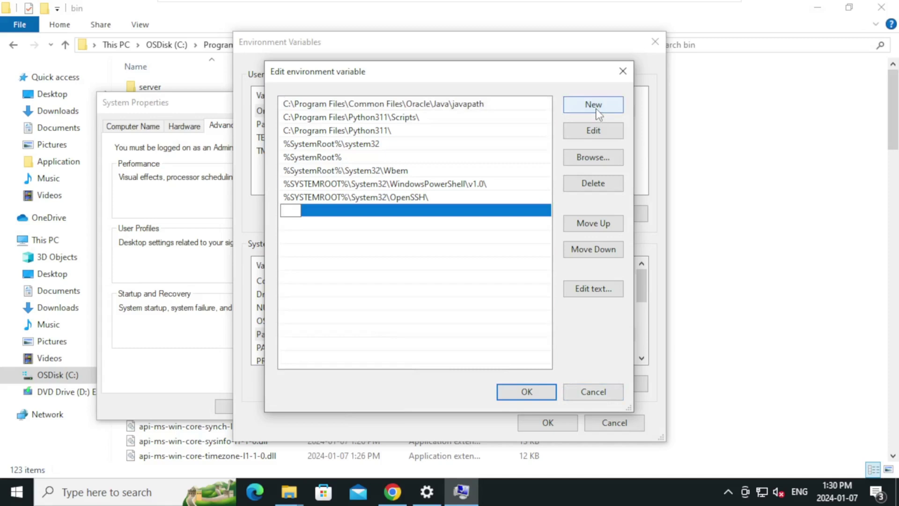
pyautogui.hotkey('ctrl', 'v')
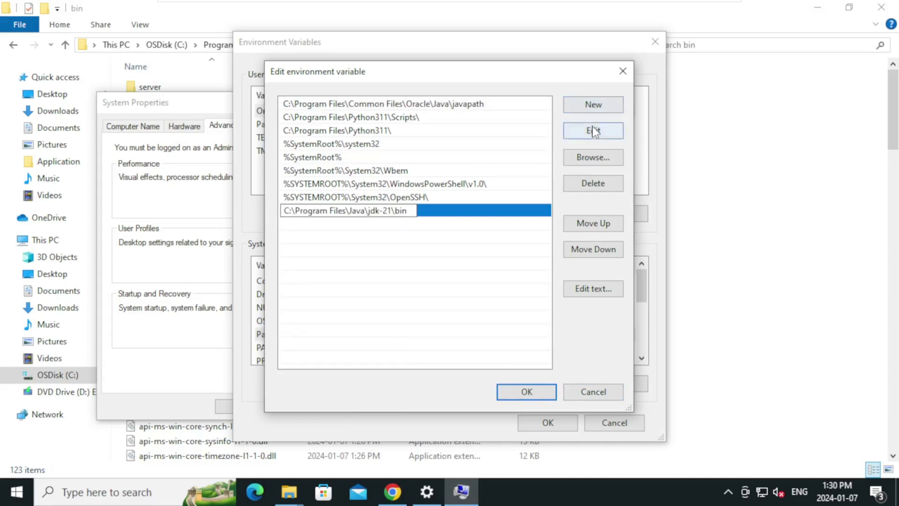
pyautogui.click(507, 390)
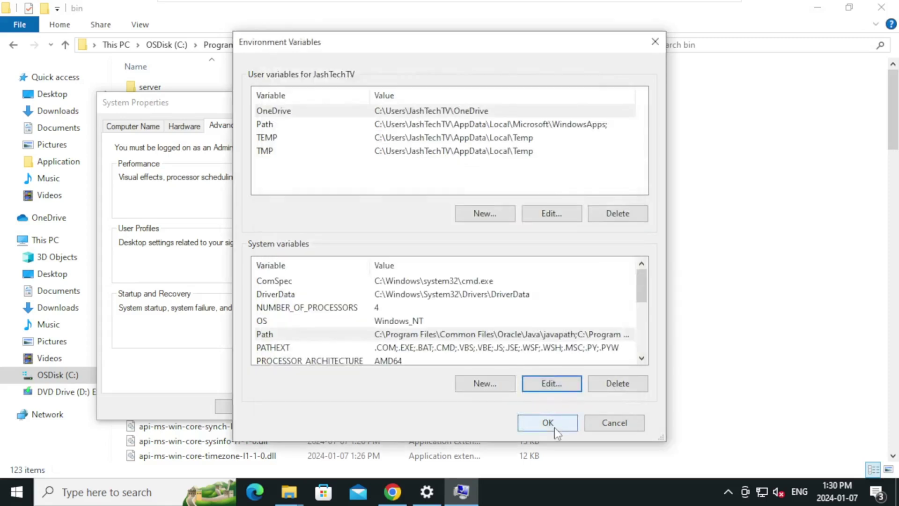
# Confirm and close the Environment Variables and System Properties dialogs, minimizing Explorer.
pyautogui.click(550, 425)
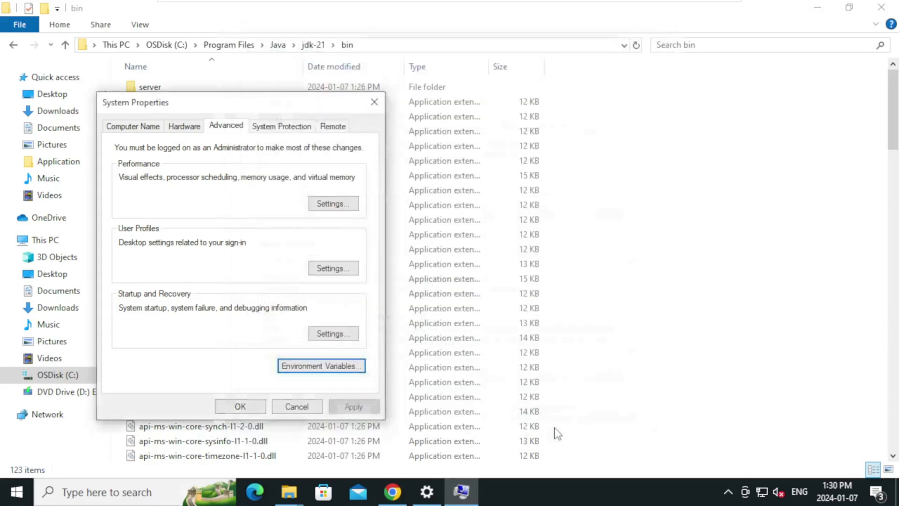
pyautogui.click(240, 406)
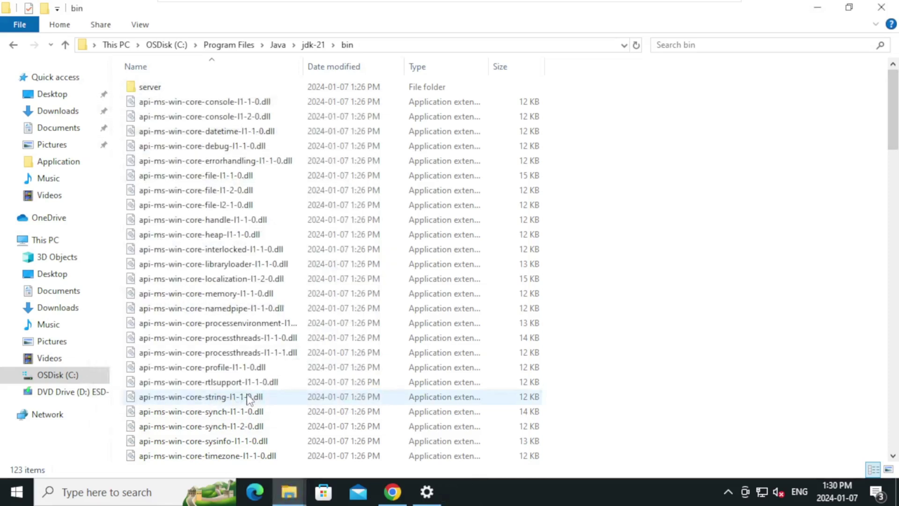
pyautogui.click(818, 8)
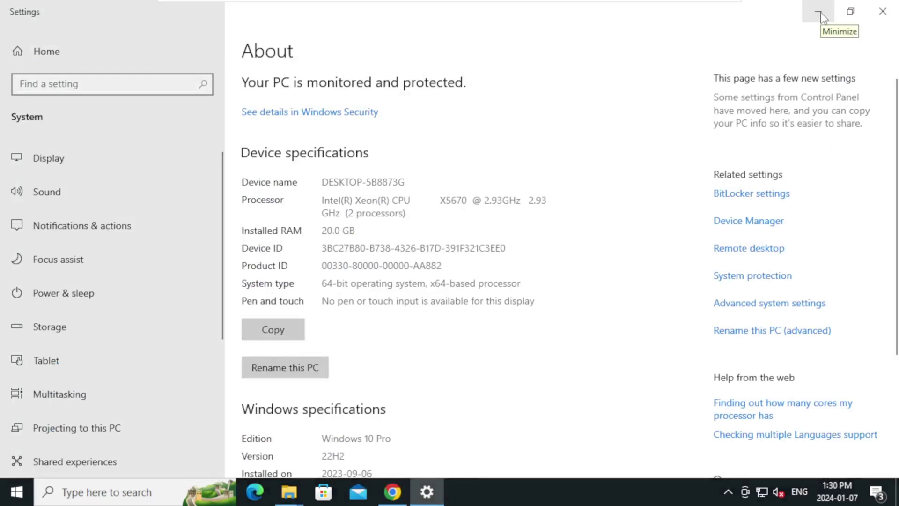
pyautogui.click(819, 12)
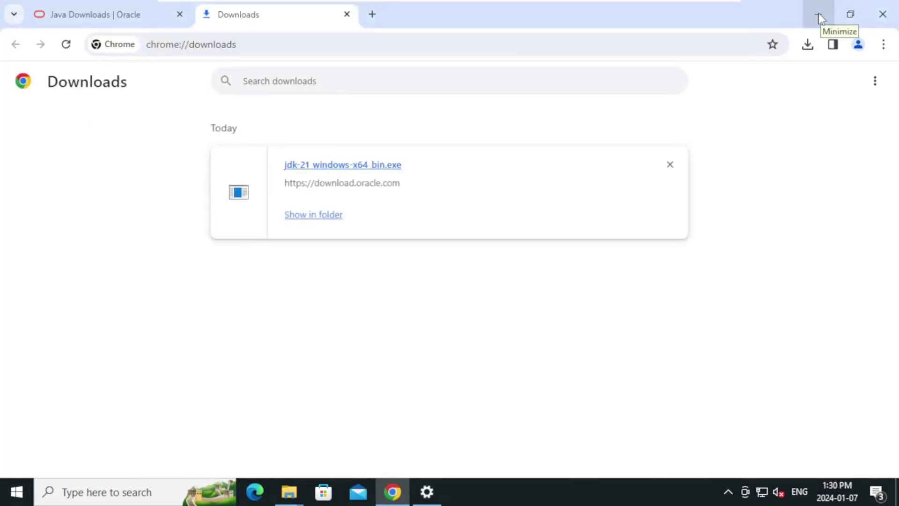
pyautogui.press('Tab')
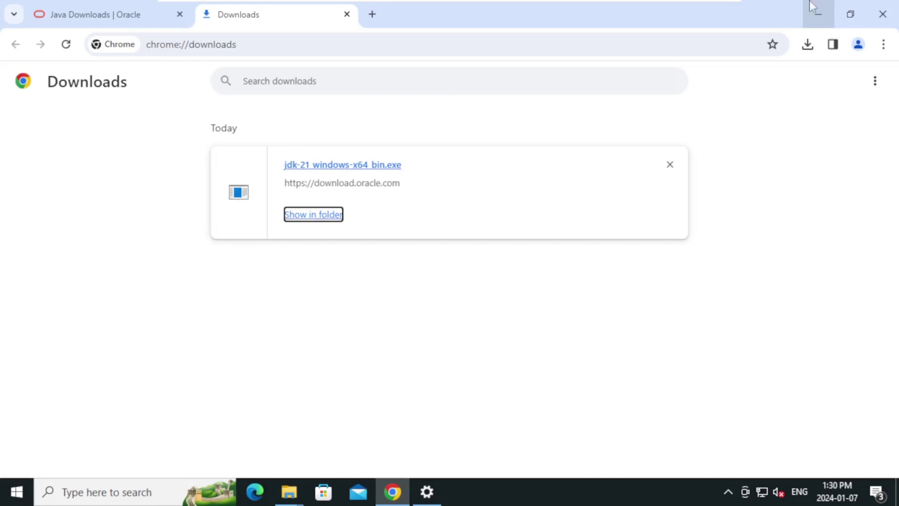
pyautogui.click(18, 495)
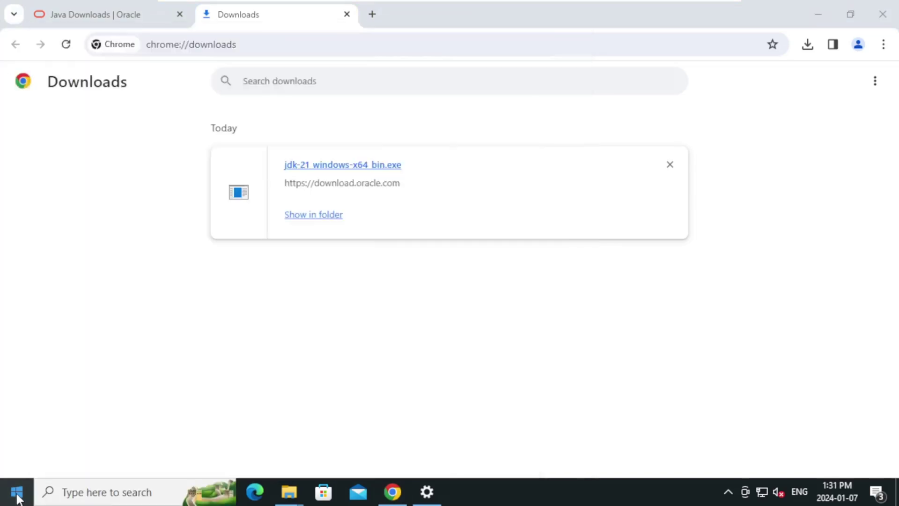
pyautogui.write('jav')
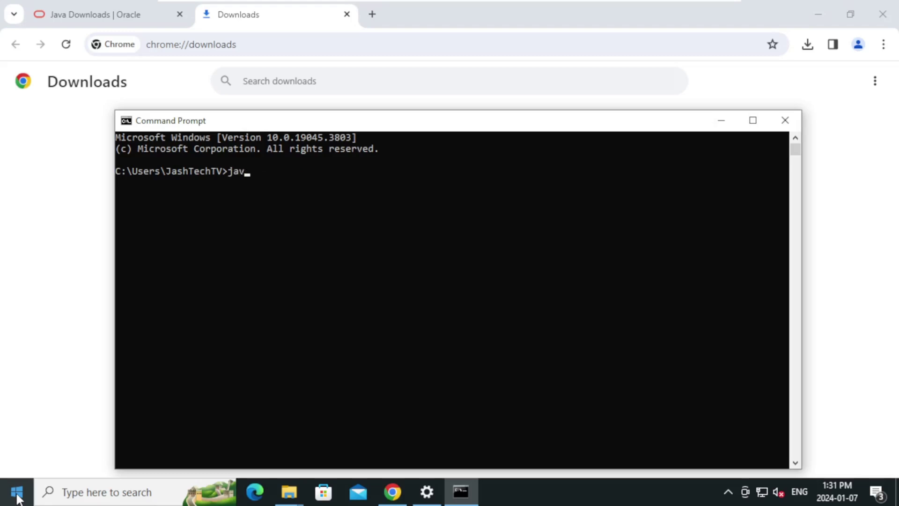
pyautogui.write('a --v')
pyautogui.write('ersion')
# Run java --version and javac --version, both reporting 21.0.1.
pyautogui.press('Return')
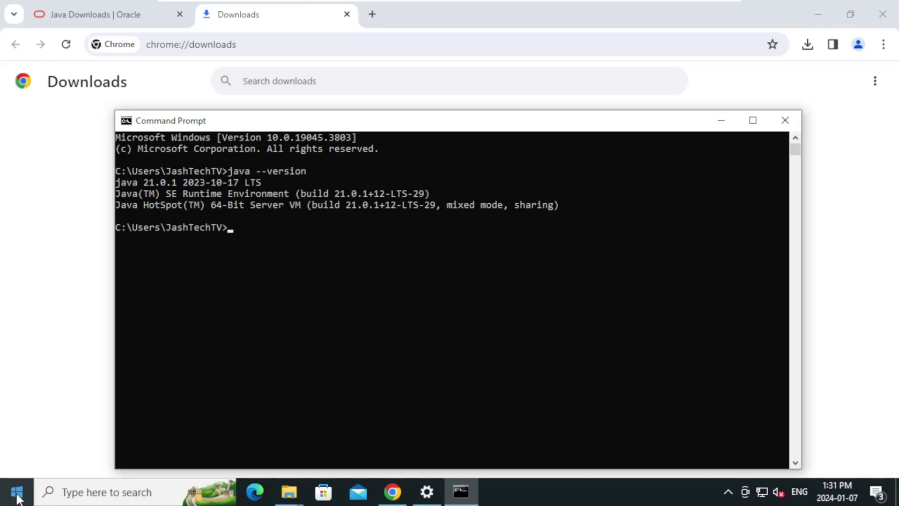
pyautogui.write('java')
pyautogui.write('c')
pyautogui.write('--vers')
pyautogui.write('ion')
pyautogui.press('Return')
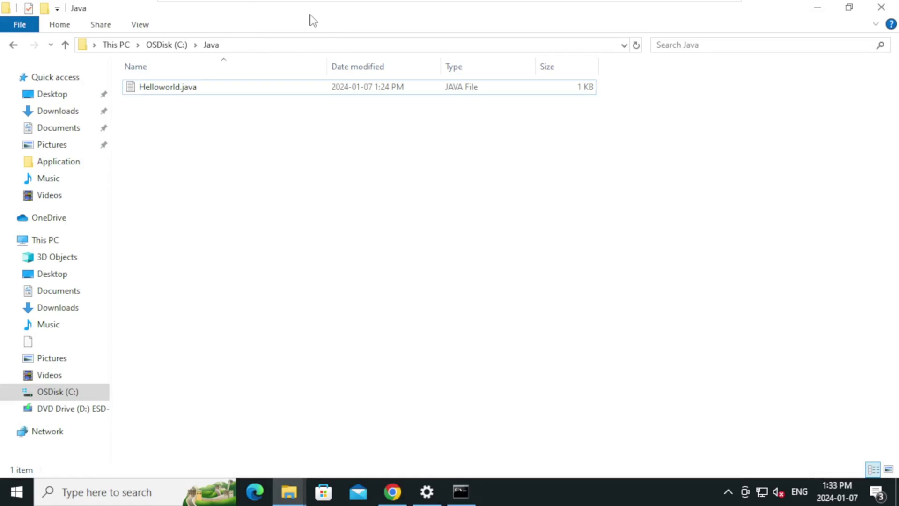
# Copy the C:\Java folder path from the address bar and return to Command Prompt.
pyautogui.click(292, 45)
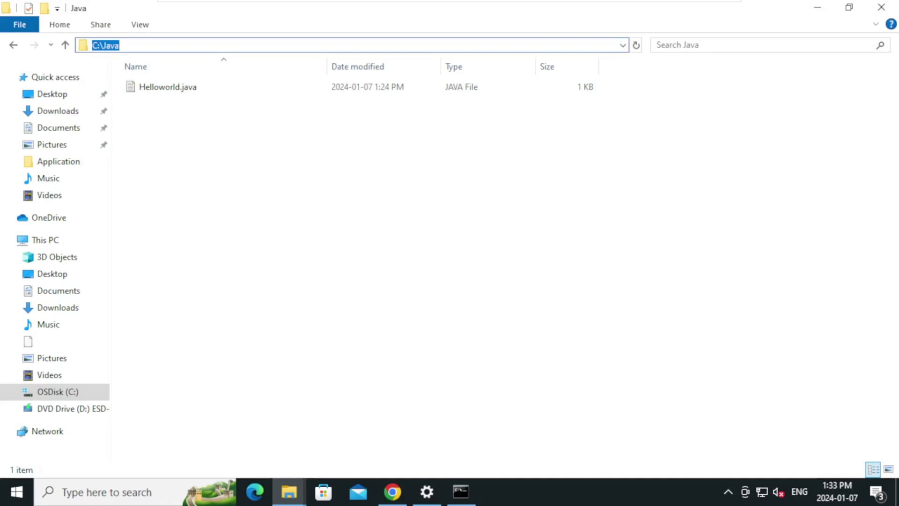
pyautogui.click(461, 491)
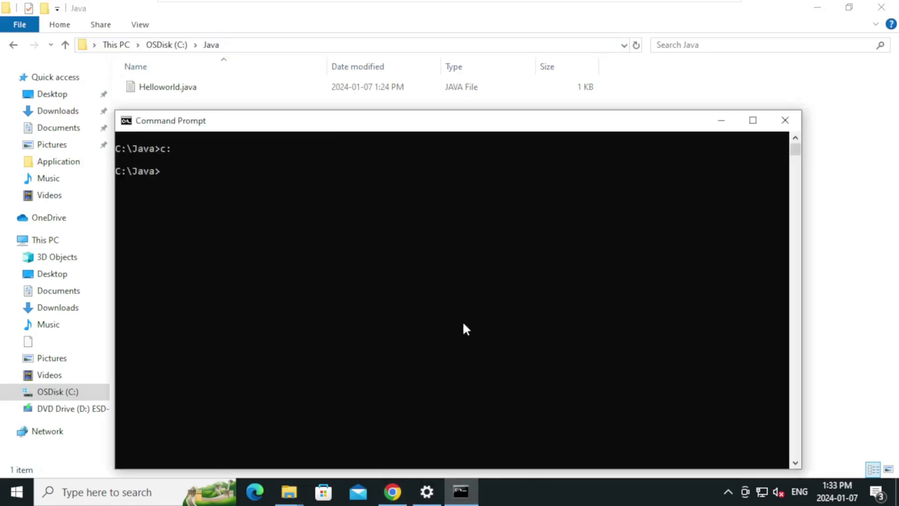
pyautogui.write('cd')
# Change into C:\Java and list its contents with dir, showing Helloworld.java.
pyautogui.write('C:\\Java')
pyautogui.press('Return')
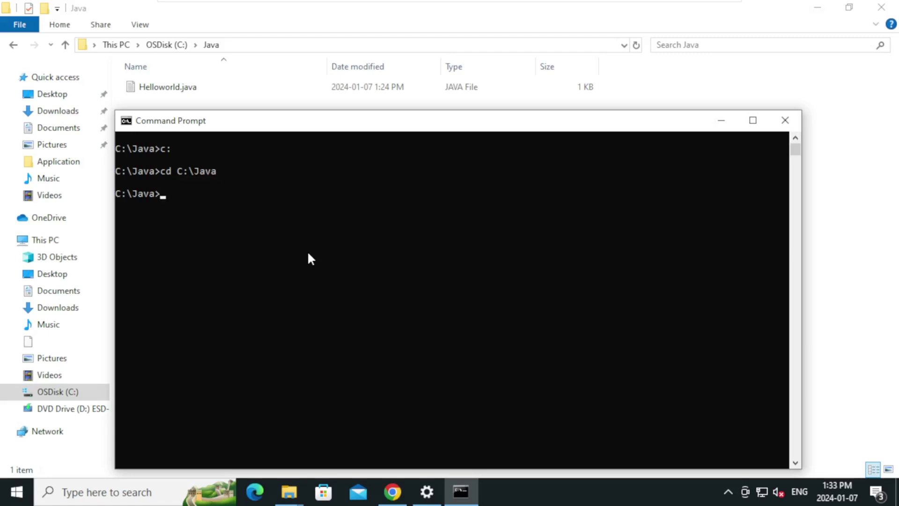
pyautogui.write('d')
pyautogui.write('ir')
pyautogui.press('Return')
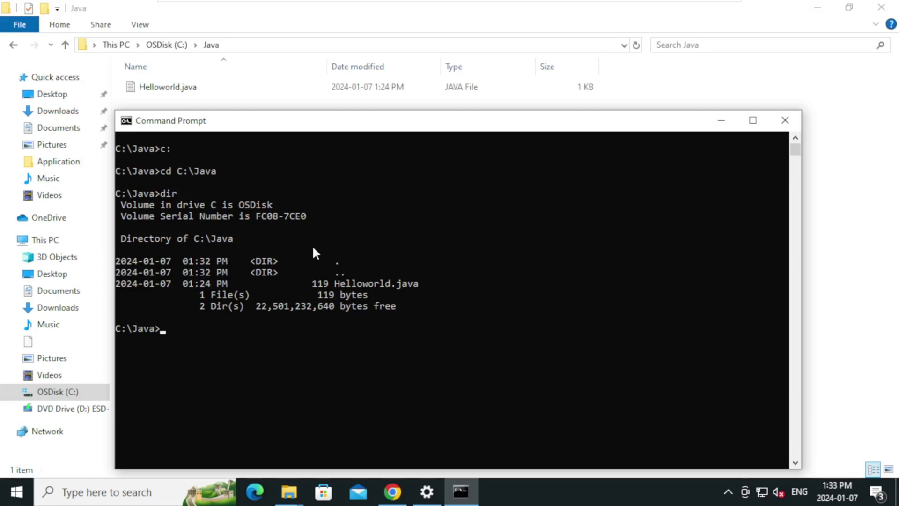
pyautogui.write('ja')
pyautogui.write('vac')
# Compile with javac Helloworld.java and run java helloworld to print Hello World!
pyautogui.click(313, 248)
pyautogui.write('Helloworld.java')
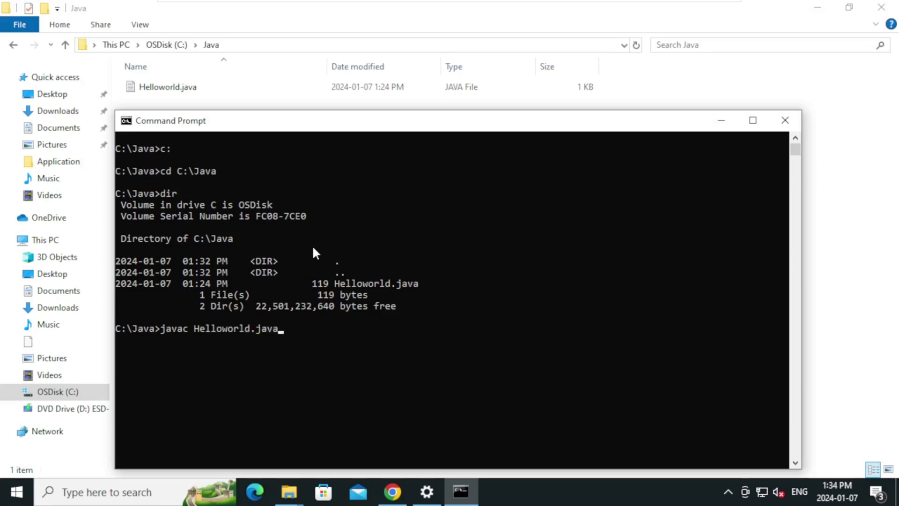
pyautogui.press('Return')
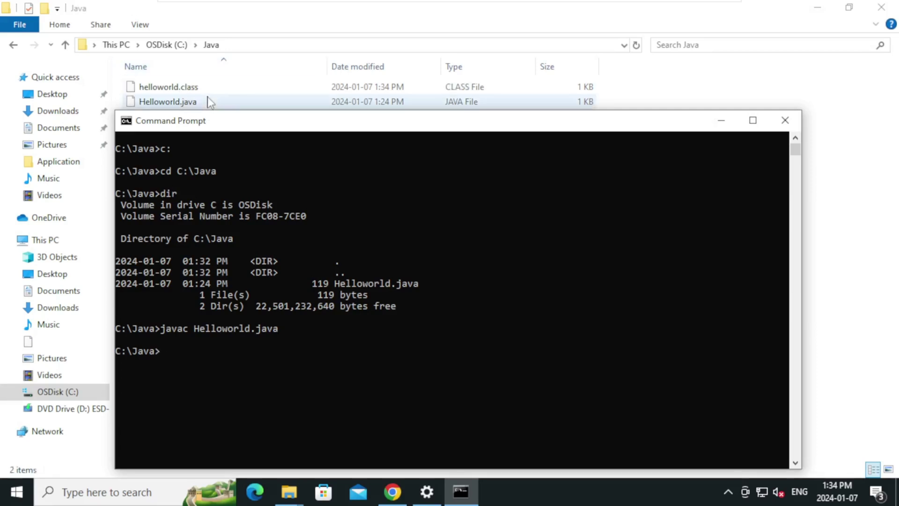
pyautogui.write('jav')
pyautogui.write('a he')
pyautogui.write('lloworld.class')
pyautogui.press('BackSpace')
pyautogui.press('BackSpace')
pyautogui.press('BackSpace')
pyautogui.press('BackSpace')
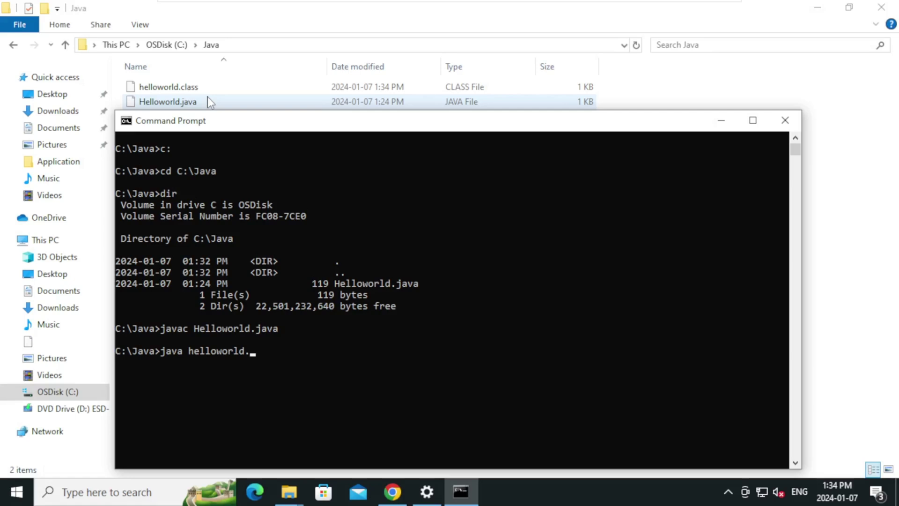
pyautogui.press('BackSpace')
pyautogui.press('Return')
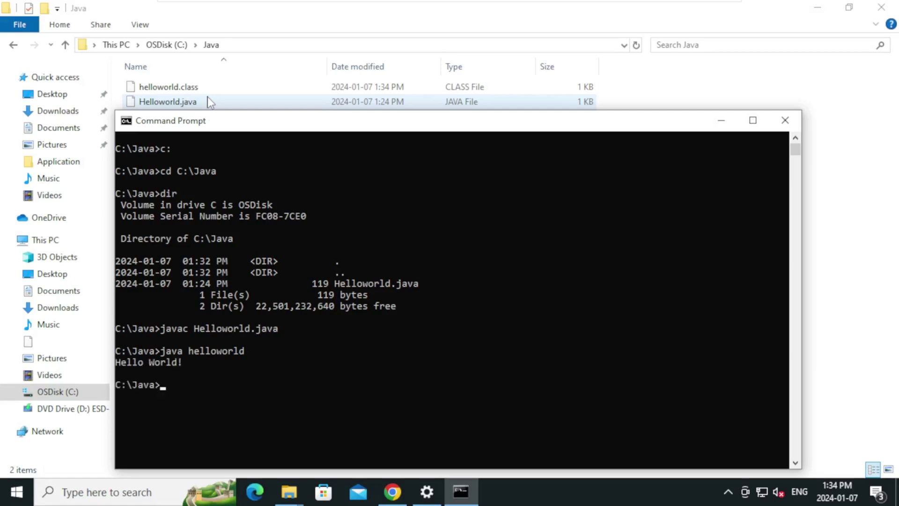